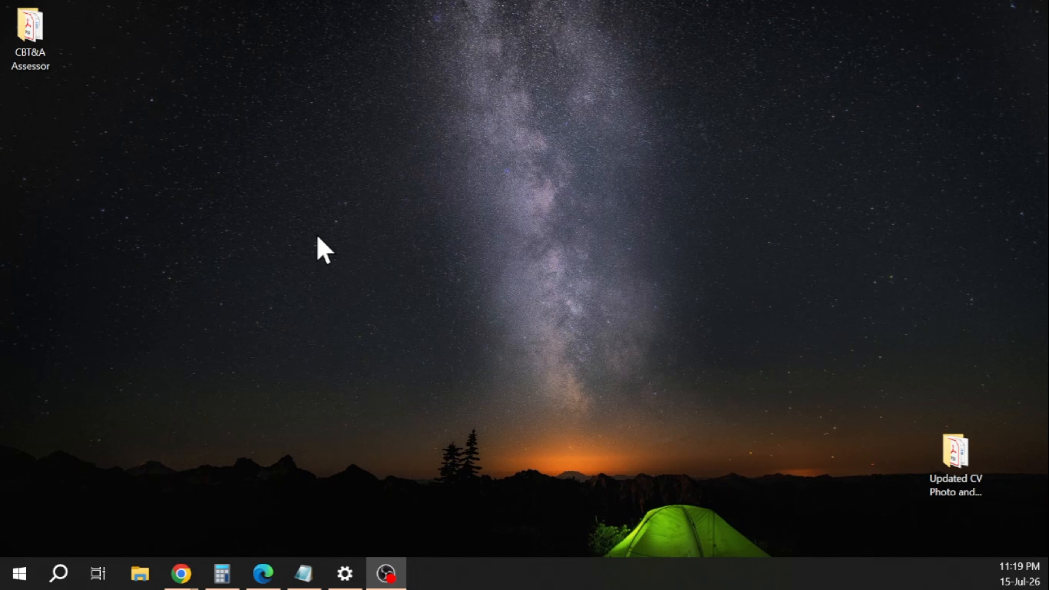
# Step: Find and open the Run dialog, then execute the tree command from it
pyautogui.click(20, 573)
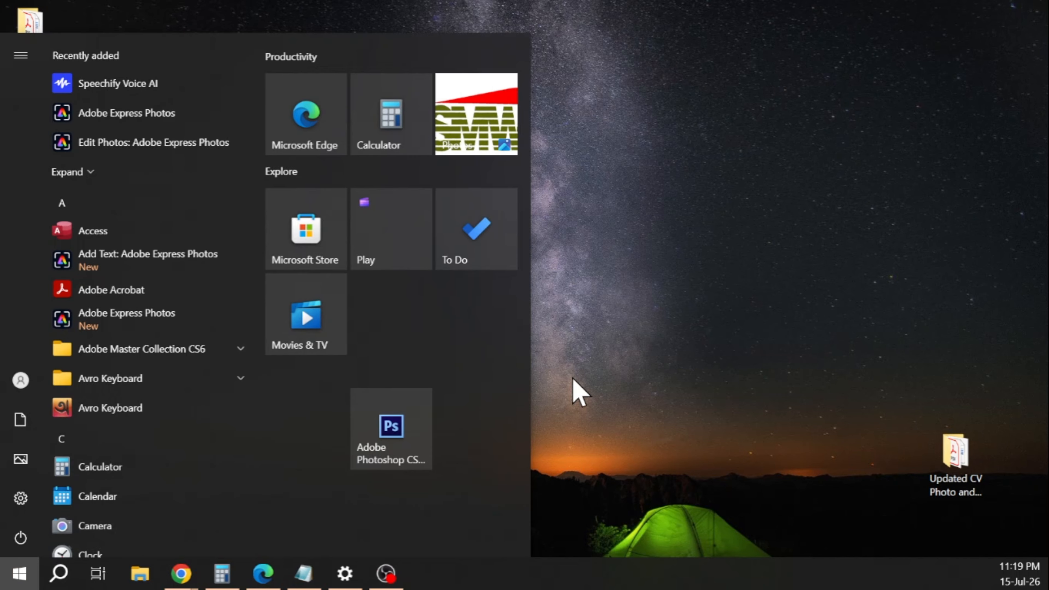
pyautogui.scroll(-20, 133, 429)
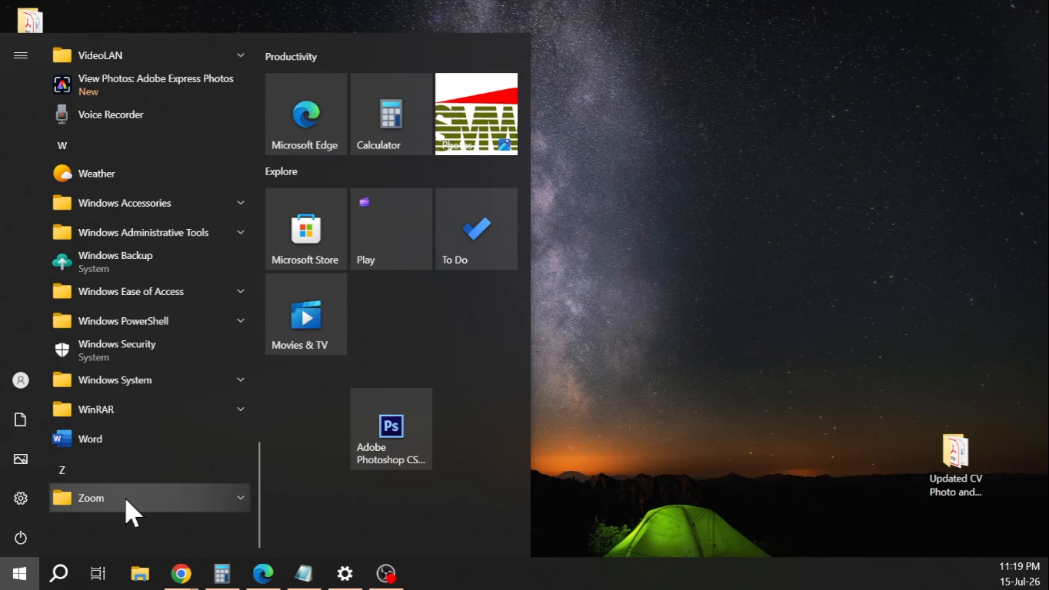
pyautogui.write('run')
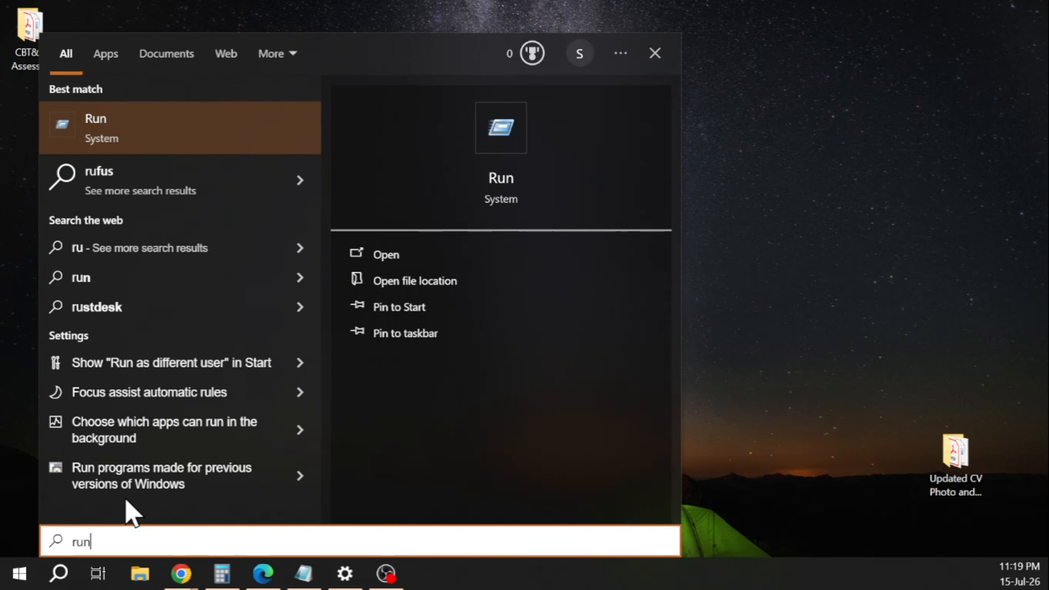
pyautogui.click(399, 251)
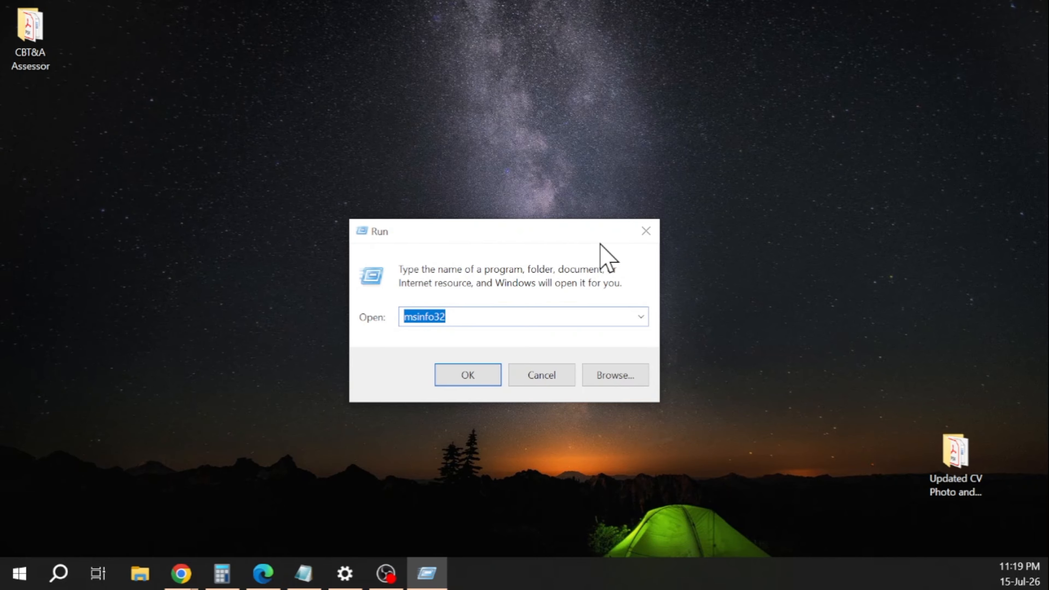
pyautogui.moveTo(555, 231); pyautogui.dragTo(207, 373)
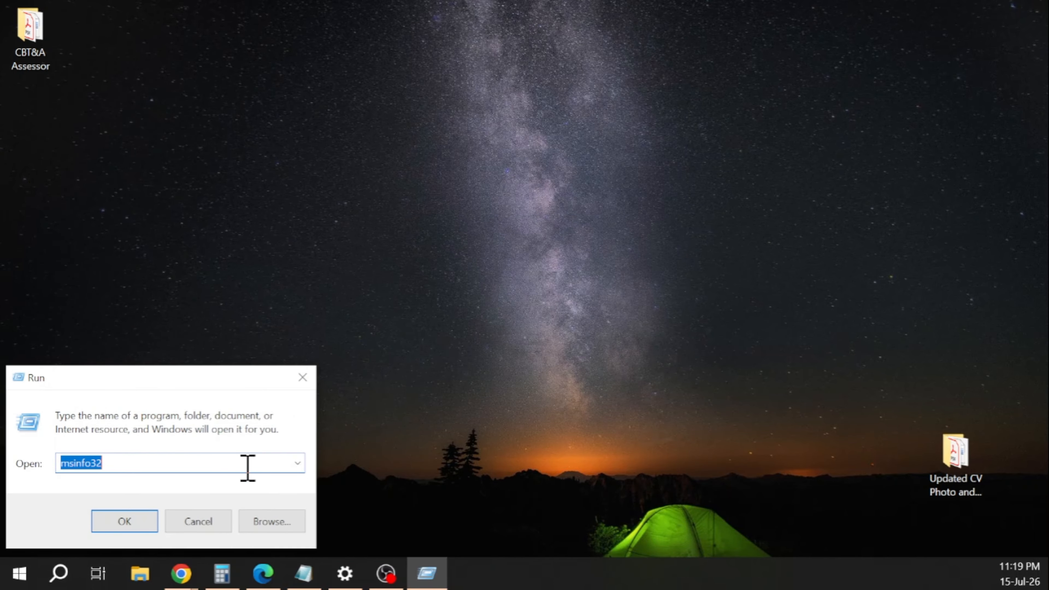
pyautogui.press('BackSpace')
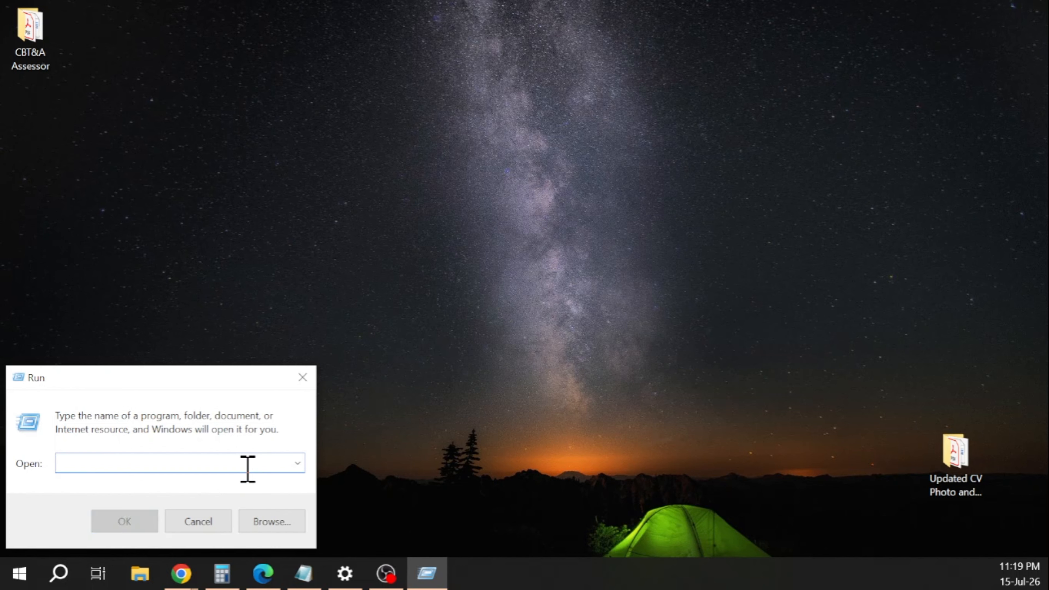
pyautogui.write('tree')
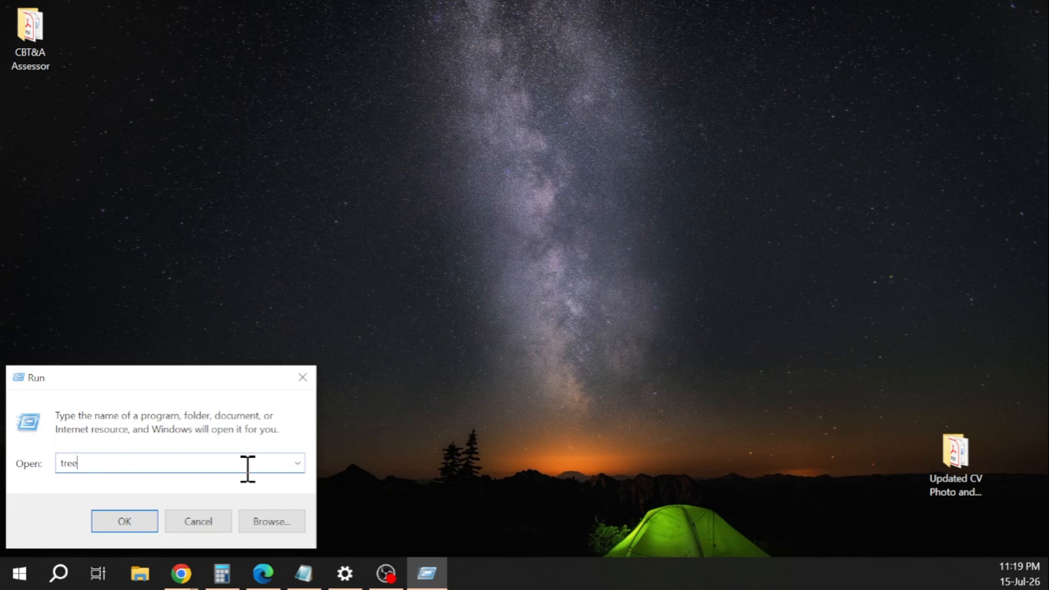
pyautogui.press('Return')
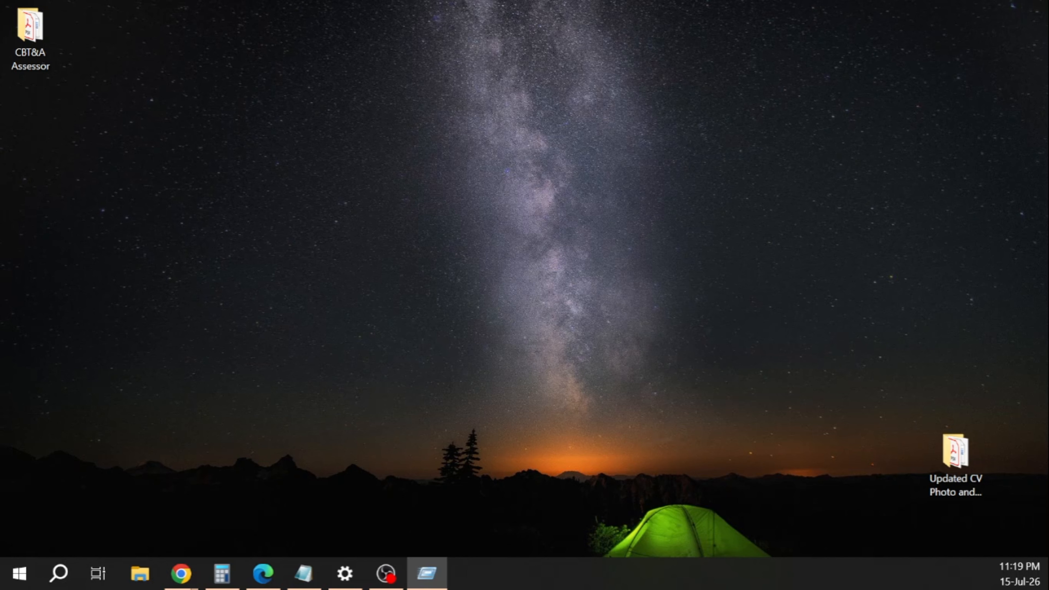
# Step: Open the Windows Temp folder by running temp, and maximize its window
pyautogui.press('super+r')
pyautogui.moveTo(103, 351); pyautogui.dragTo(93, 391)
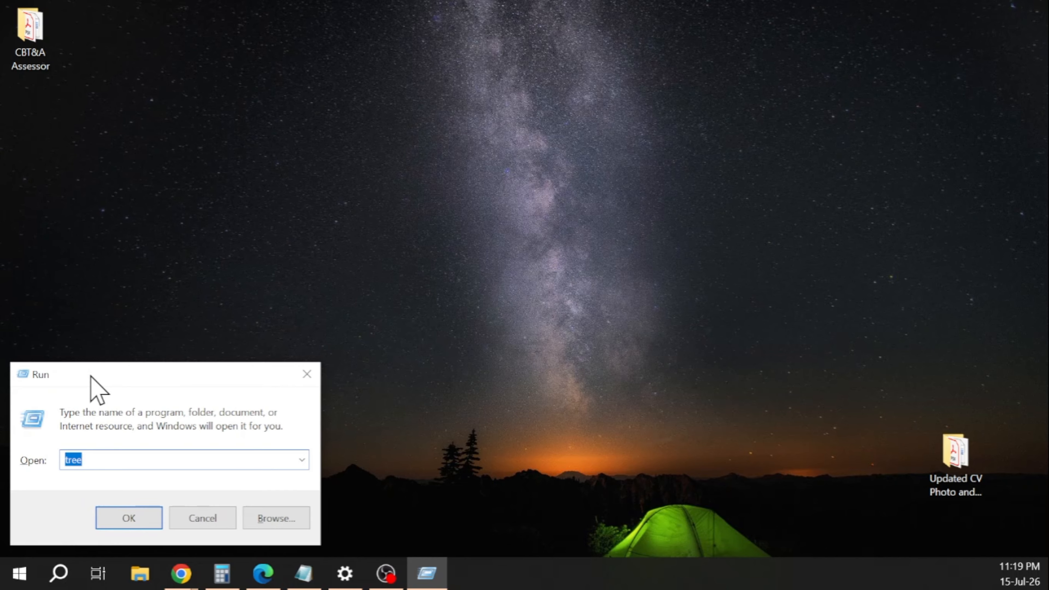
pyautogui.press('BackSpace')
pyautogui.write('te')
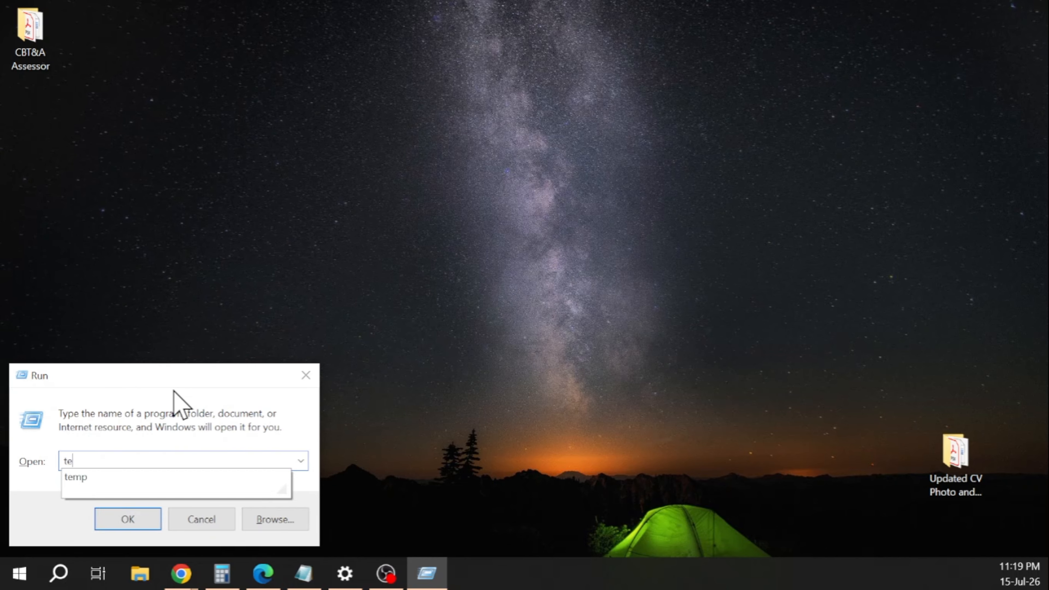
pyautogui.write('mp')
pyautogui.press('Return')
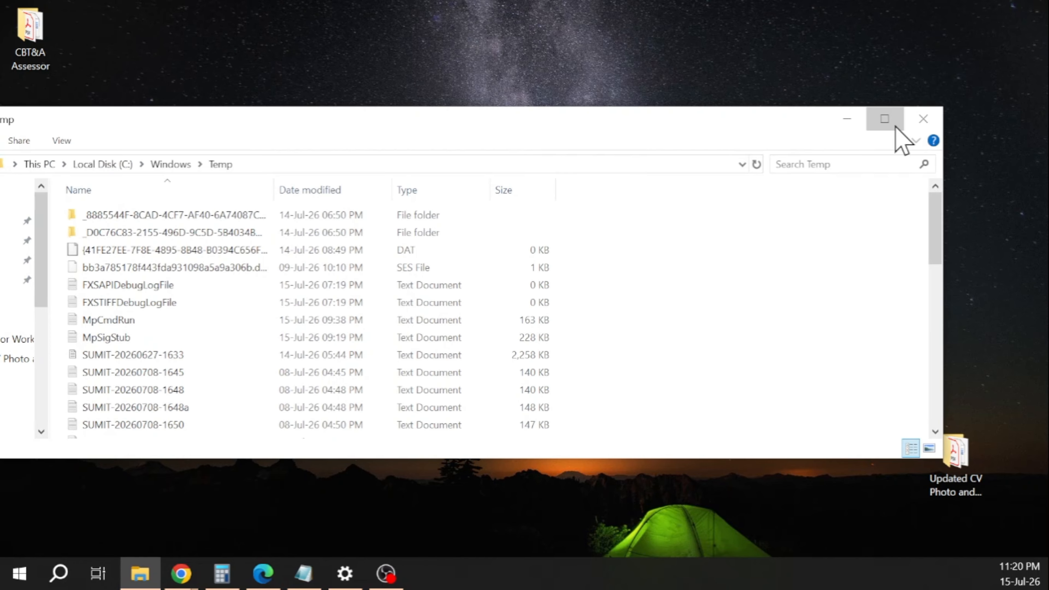
pyautogui.click(888, 120)
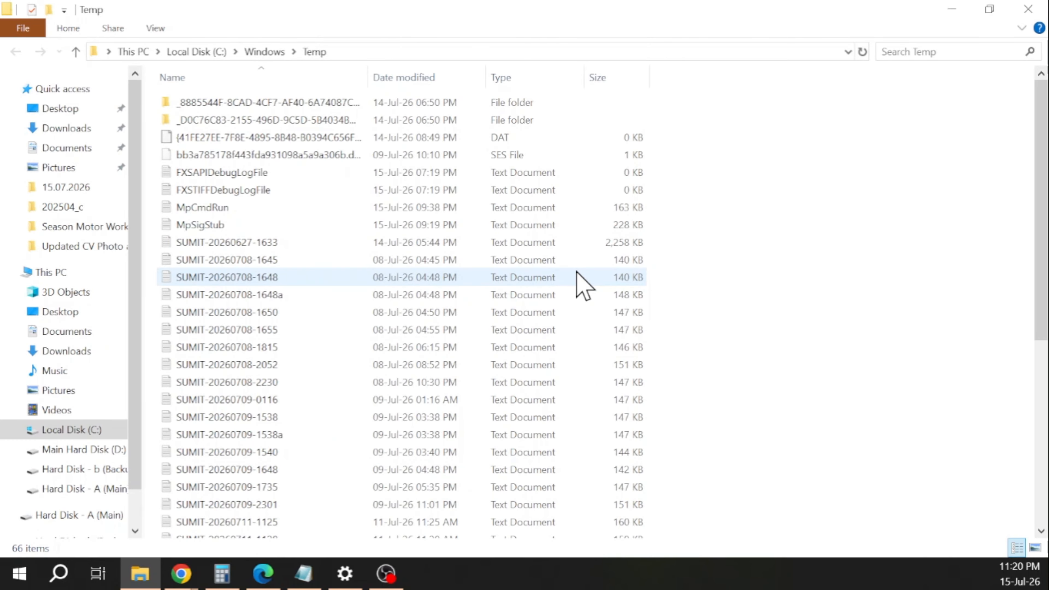
# Step: Delete all items in the Windows Temp folder, skipping every file in use, and close the folder window
pyautogui.scroll(-13, 464, 494)
pyautogui.scroll(13, 464, 494)
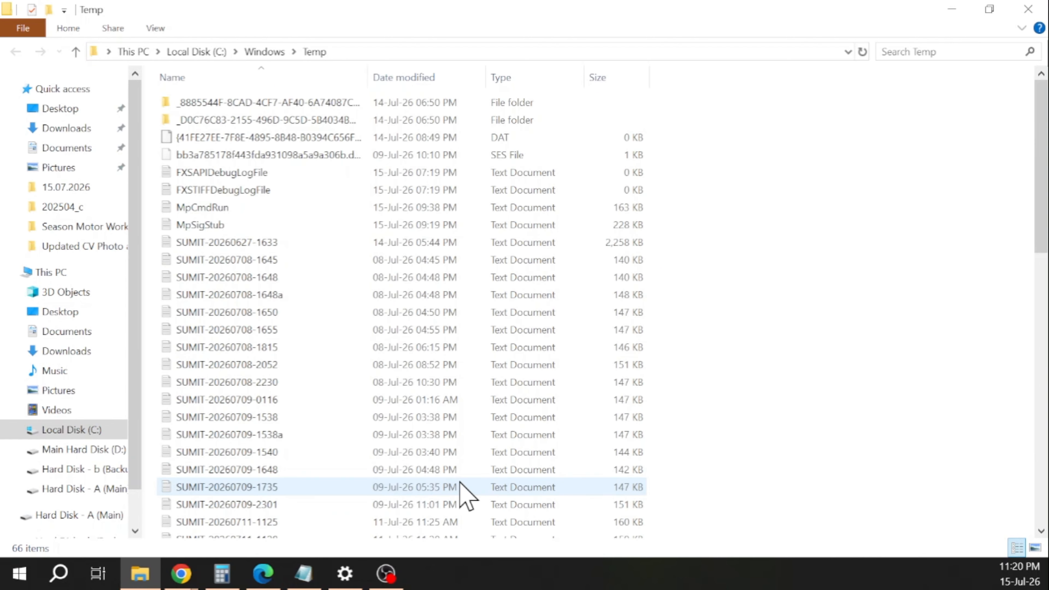
pyautogui.hotkey('ctrl', 'a')
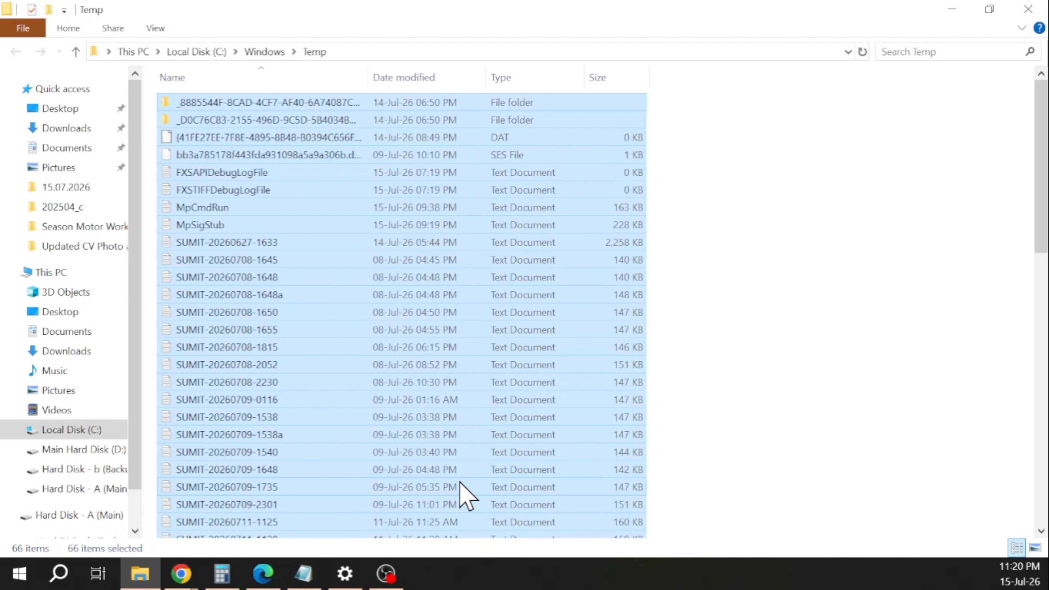
pyautogui.press('Delete')
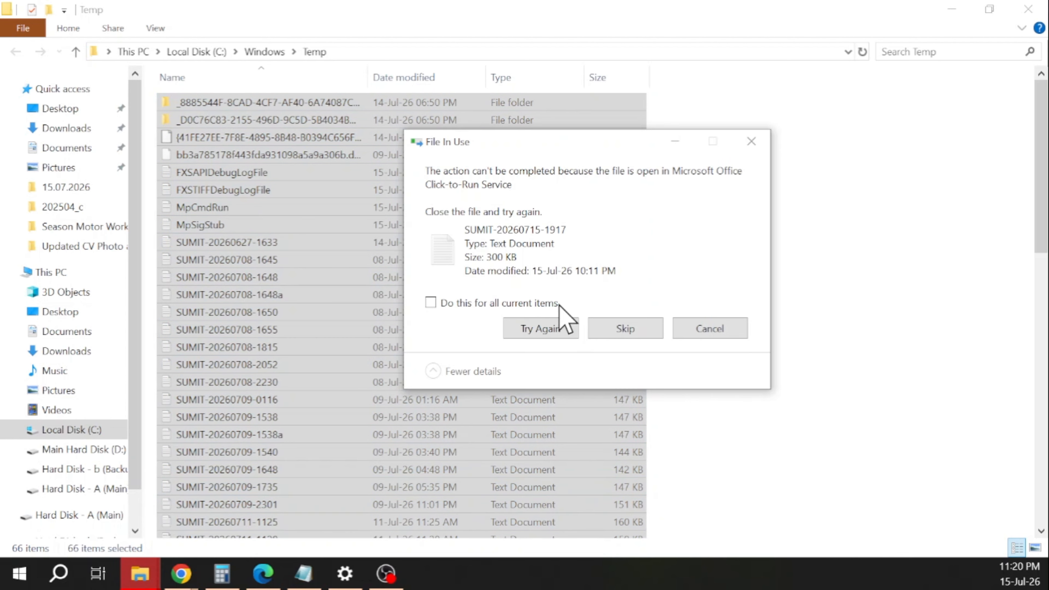
pyautogui.click(459, 303)
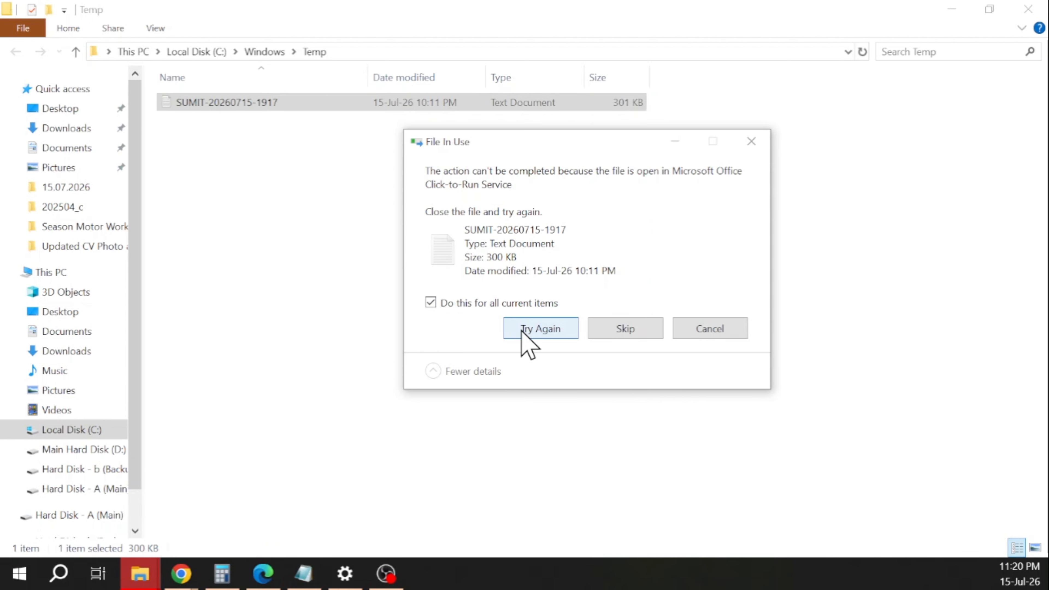
pyautogui.click(521, 329)
pyautogui.click(490, 305)
pyautogui.click(625, 333)
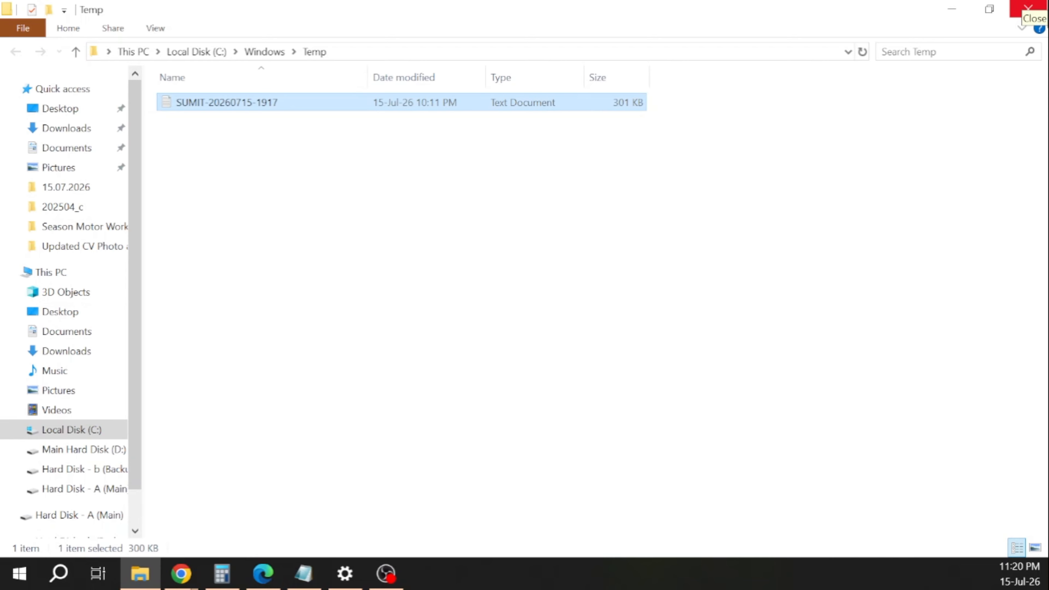
pyautogui.click(1027, 8)
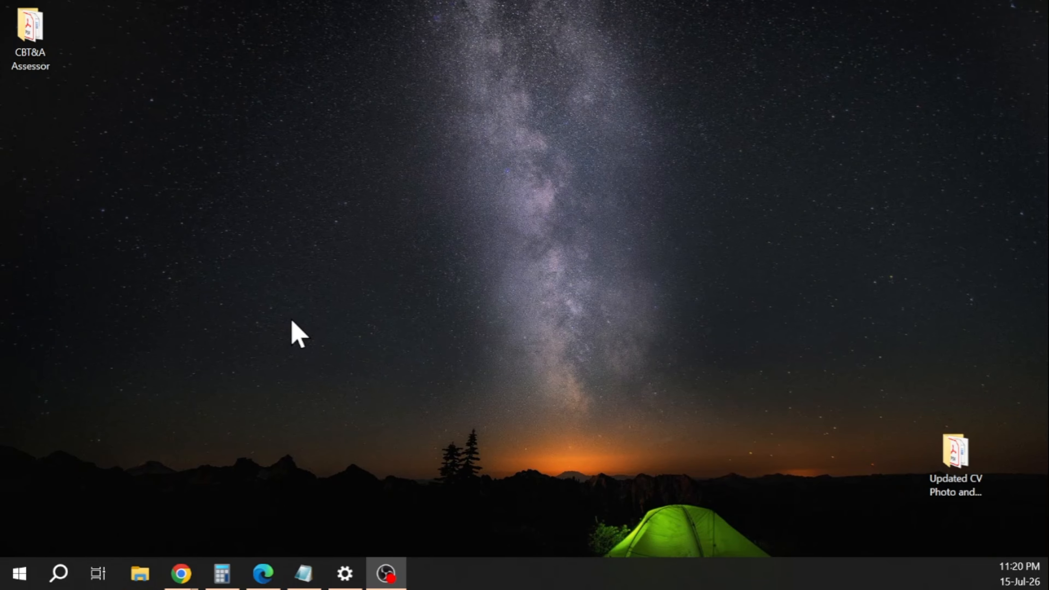
# Step: Open the user's local temporary files folder by running %temp%
pyautogui.press('super+r')
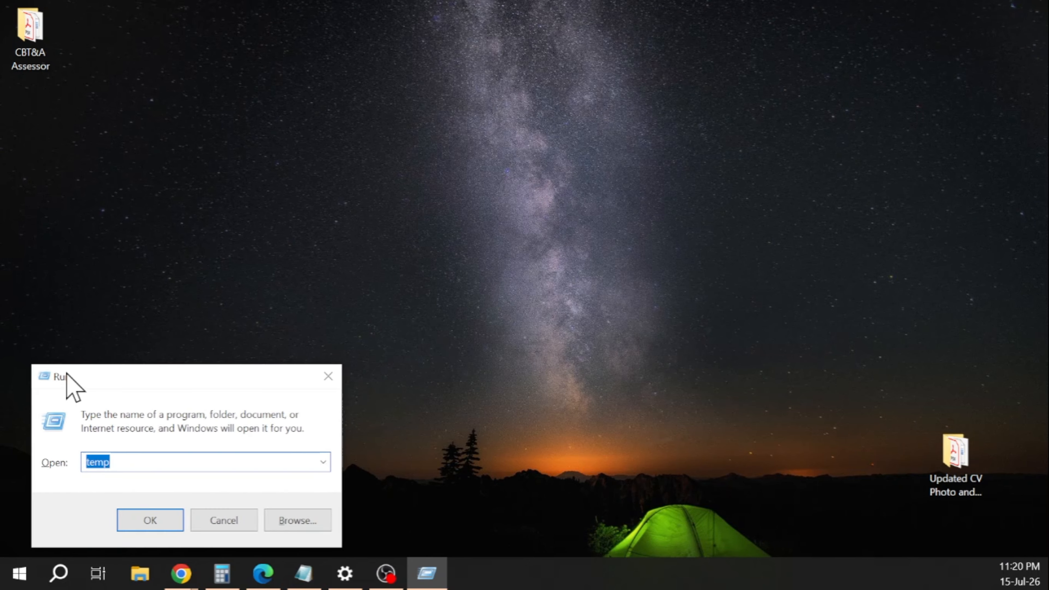
pyautogui.press('BackSpace')
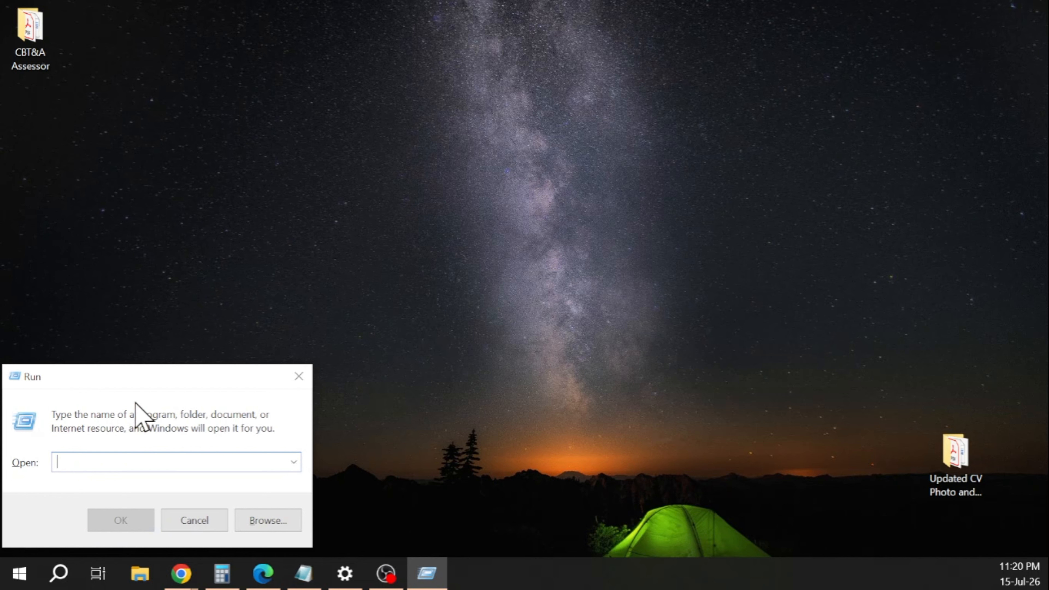
pyautogui.write('%te')
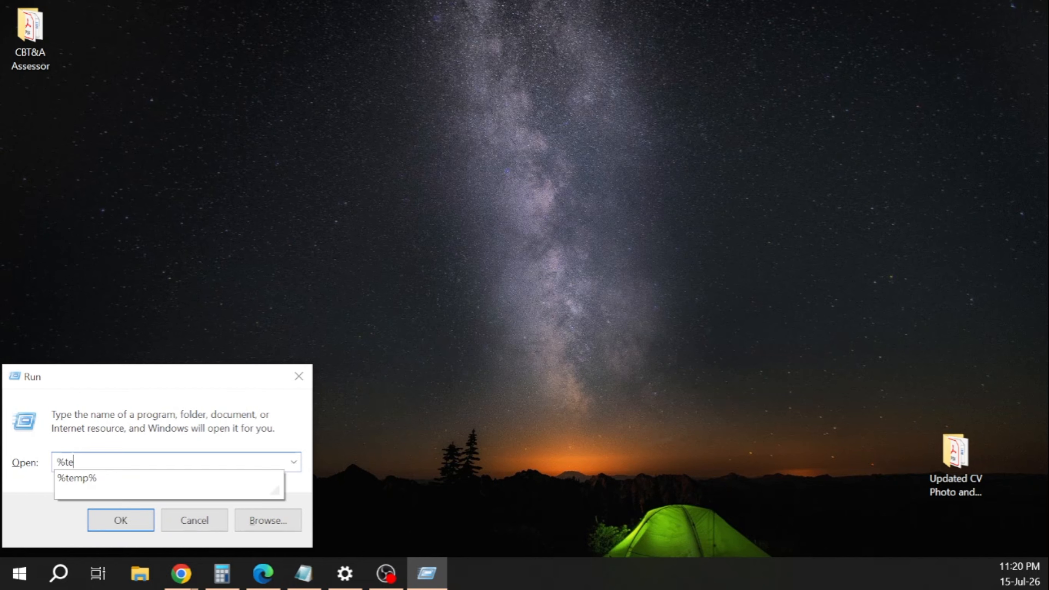
pyautogui.write('mp%')
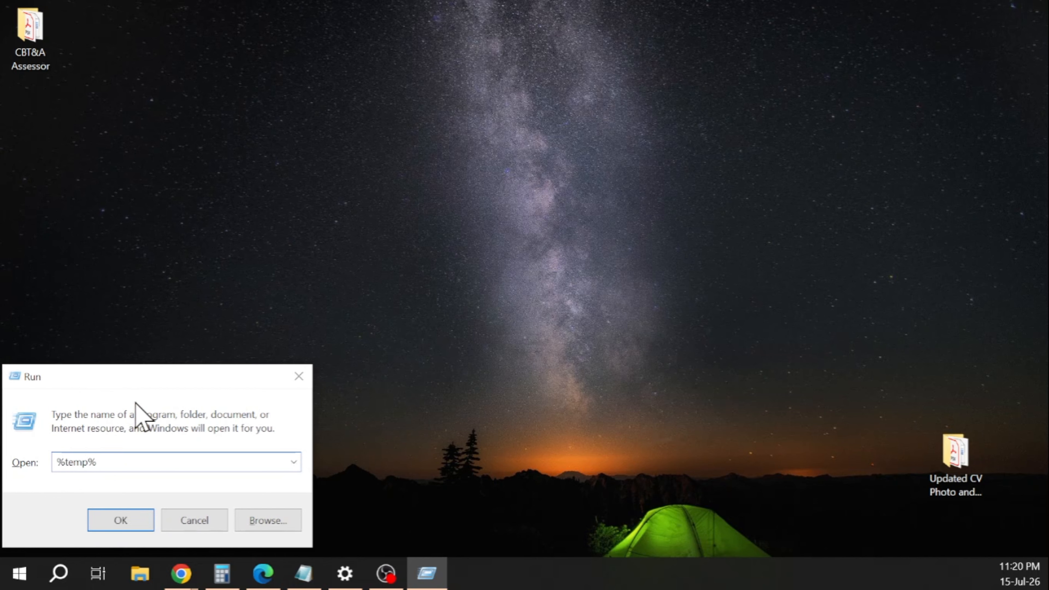
pyautogui.press('Return')
# Step: Delete all items in the user's Temp folder, skipping all files and folders that are in use
pyautogui.scroll(-20, 319, 335)
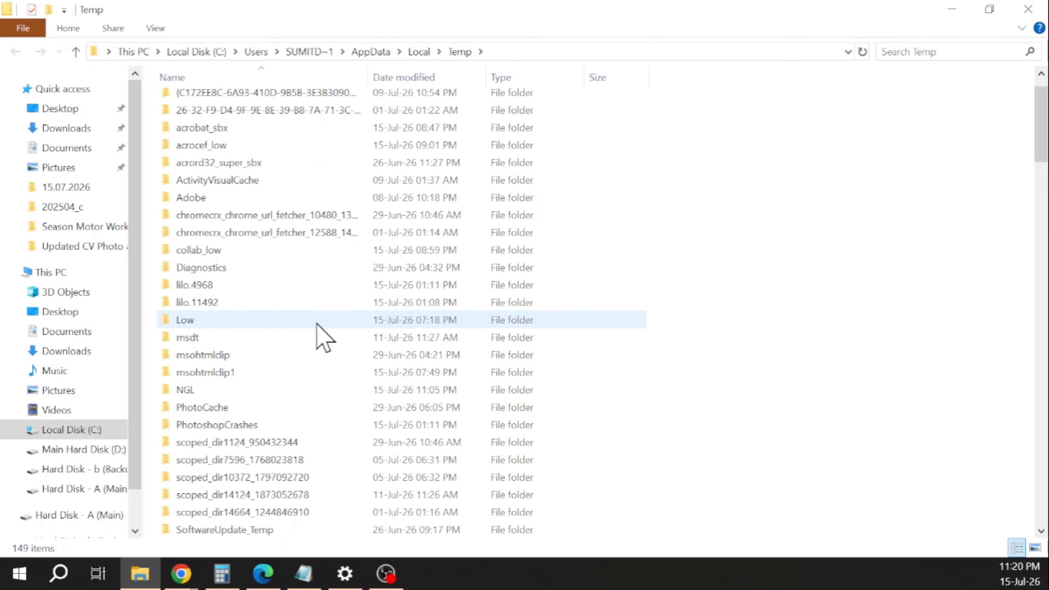
pyautogui.scroll(20, 361, 415)
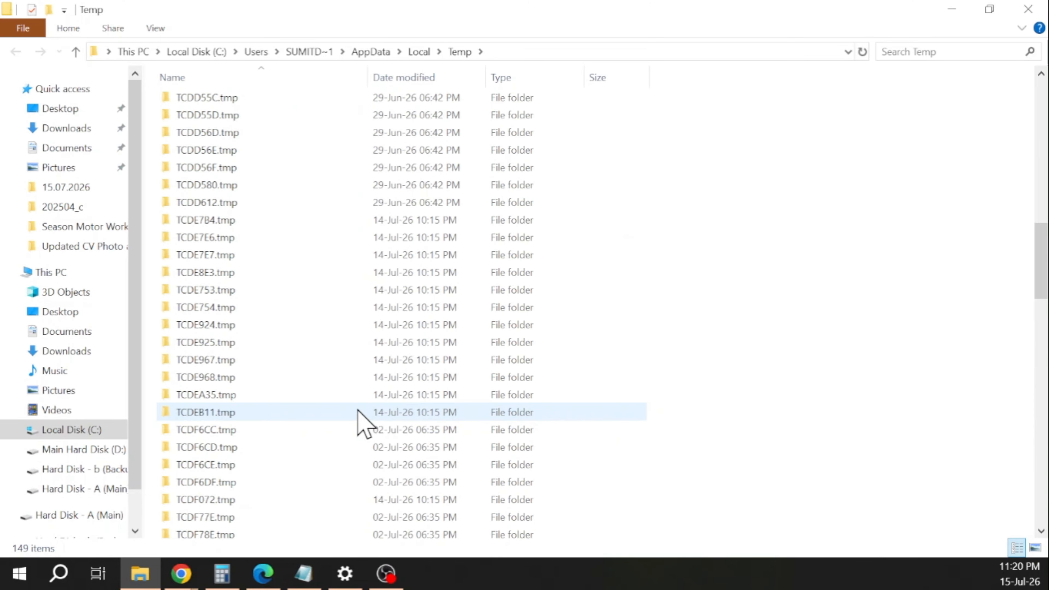
pyautogui.hotkey('ctrl', 'a')
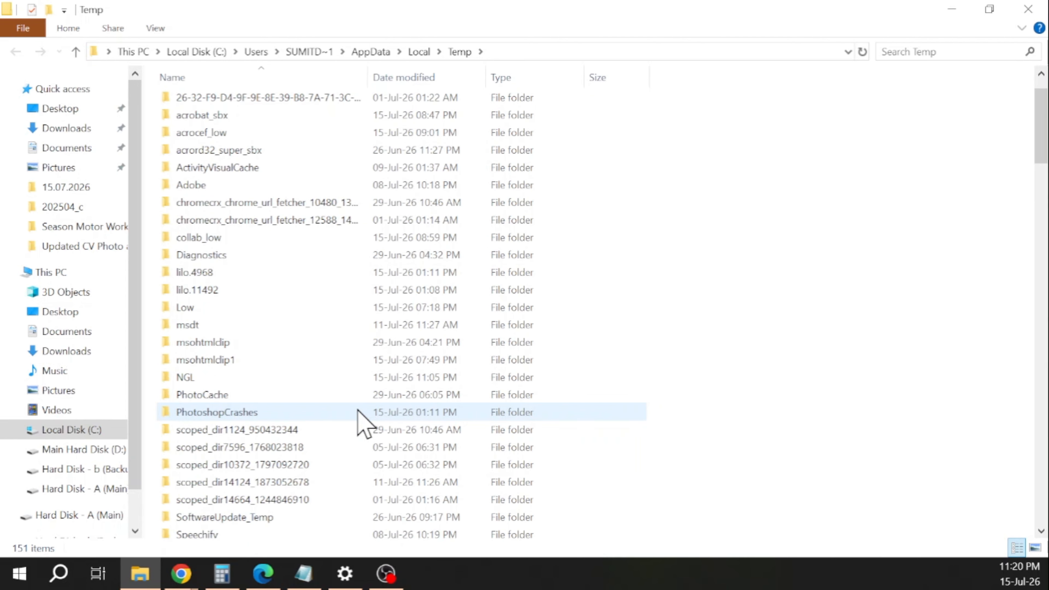
pyautogui.hotkey('ctrl', 'a')
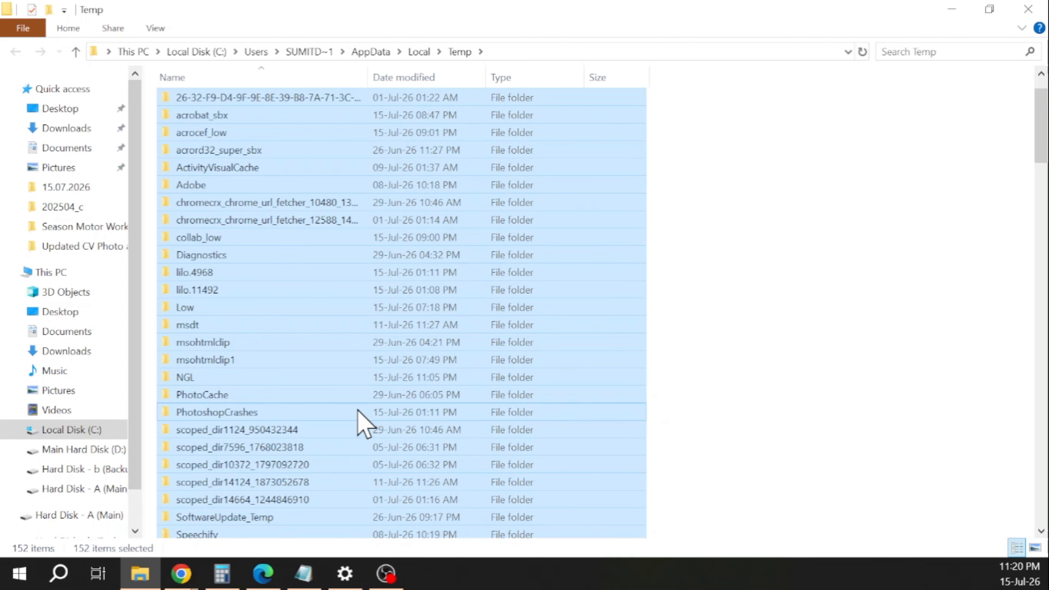
pyautogui.press('Delete')
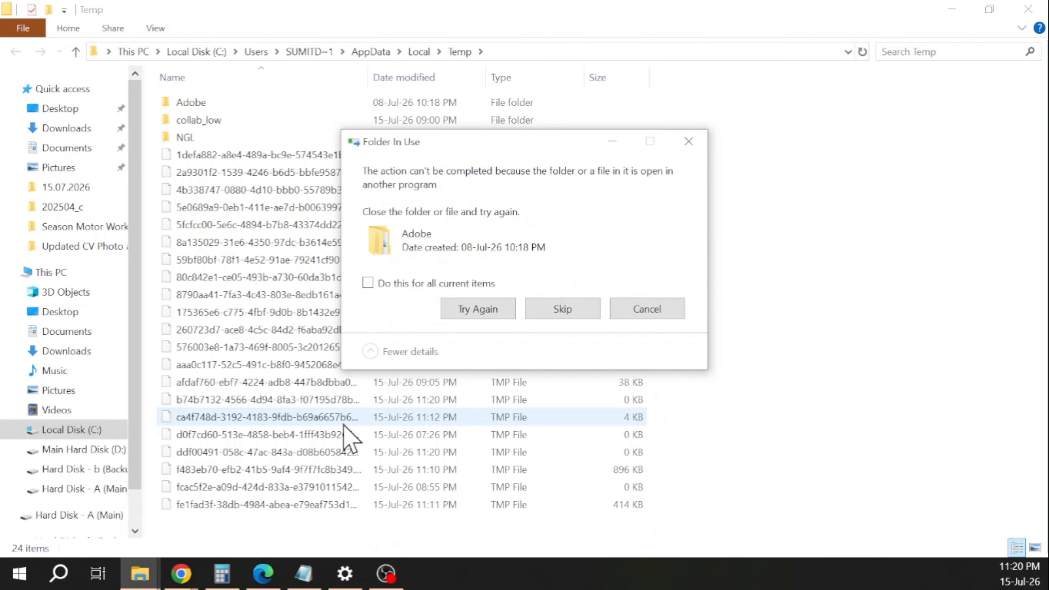
pyautogui.click(401, 281)
pyautogui.click(461, 316)
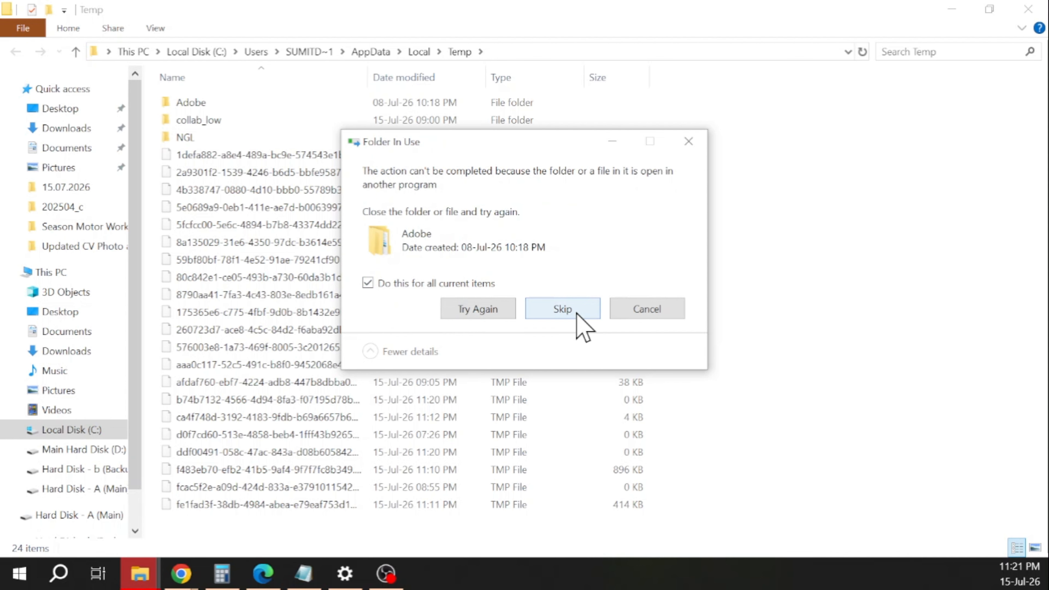
pyautogui.click(537, 312)
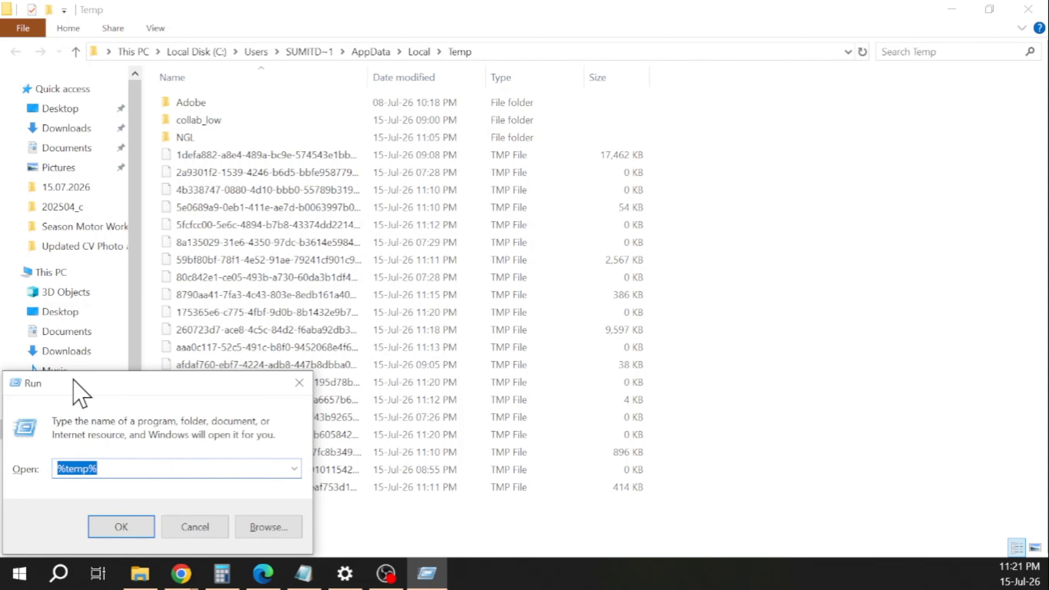
# Step: Replace the command in the Run dialog with prefetch and execute it
pyautogui.click(155, 468)
pyautogui.press('BackSpace')
pyautogui.press('BackSpace')
pyautogui.press('BackSpace')
pyautogui.press('BackSpace')
pyautogui.press('BackSpace')
pyautogui.press('BackSpace')
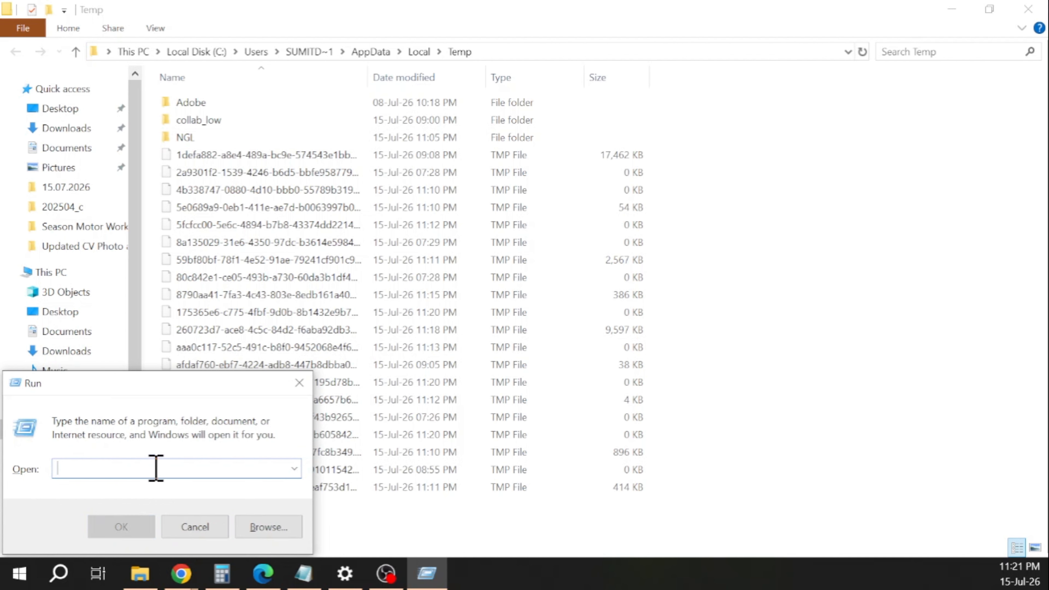
pyautogui.write('prefetch')
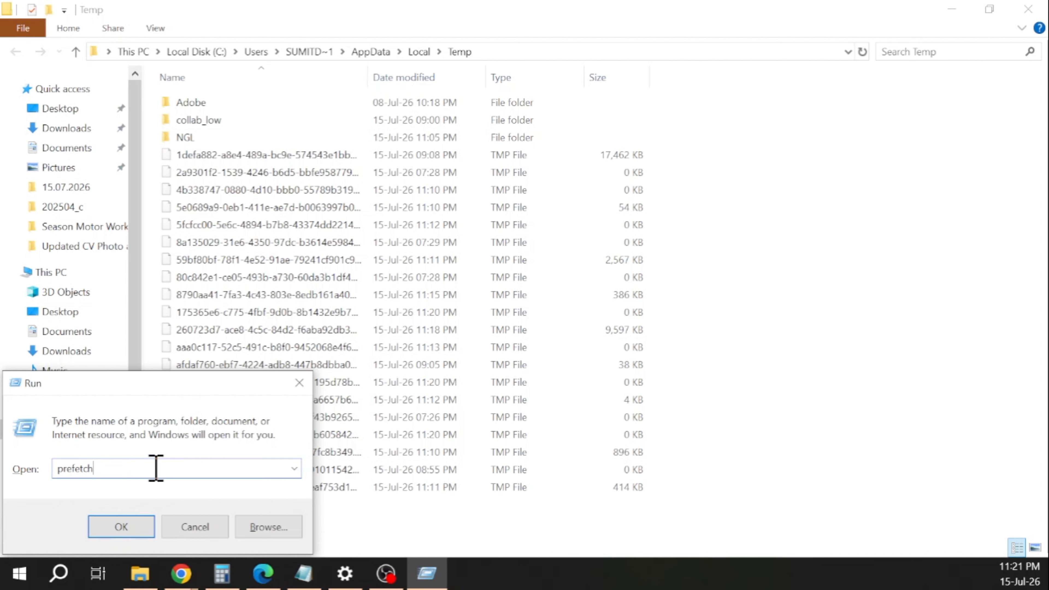
pyautogui.press('Return')
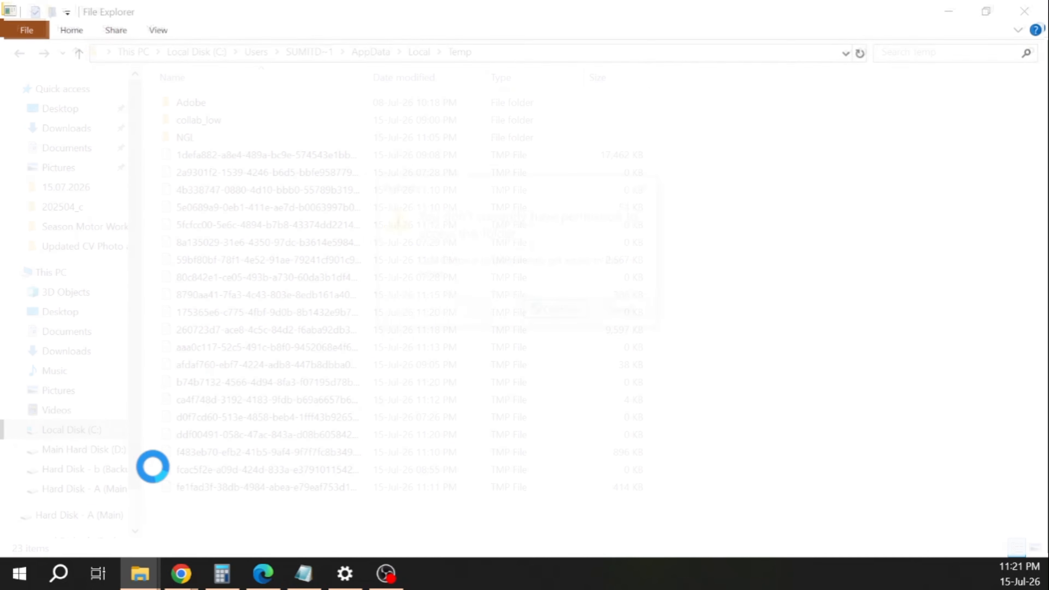
# Step: Grant permission to access the Prefetch folder and delete all the files in it
pyautogui.click(580, 316)
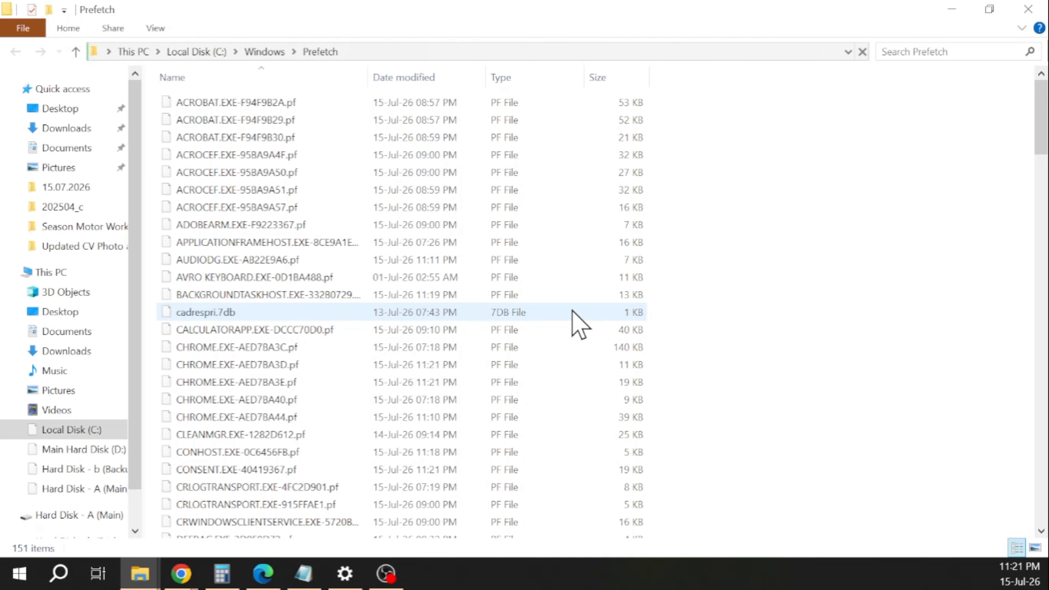
pyautogui.hotkey('ctrl', 'a')
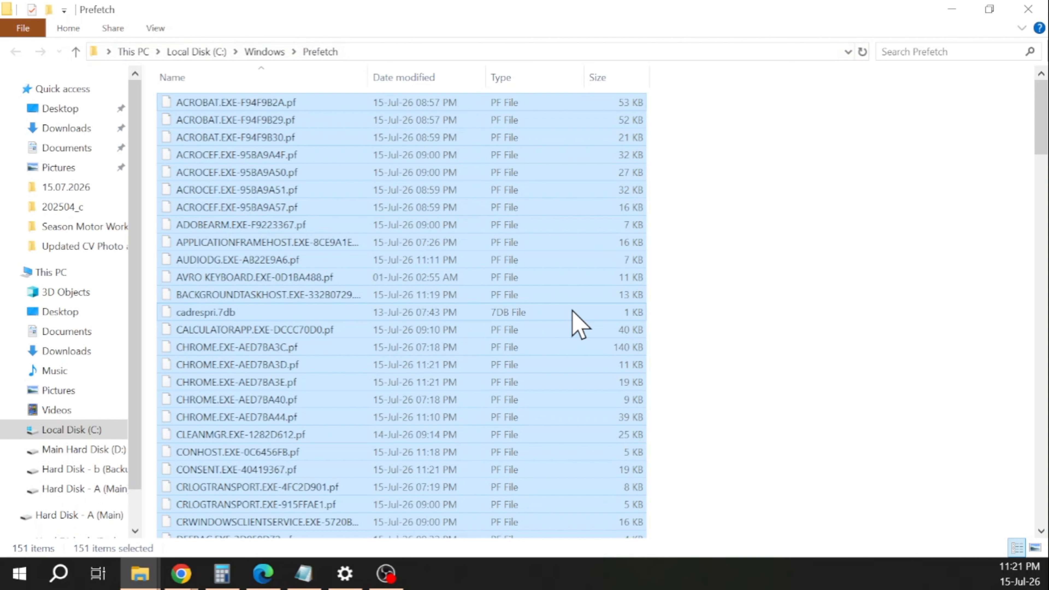
pyautogui.press('Delete')
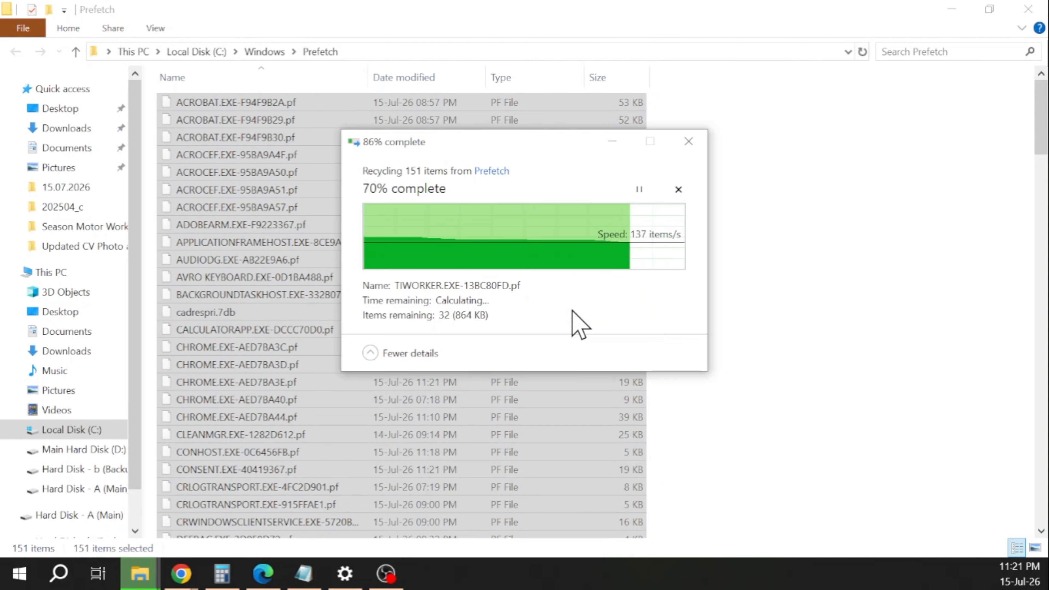
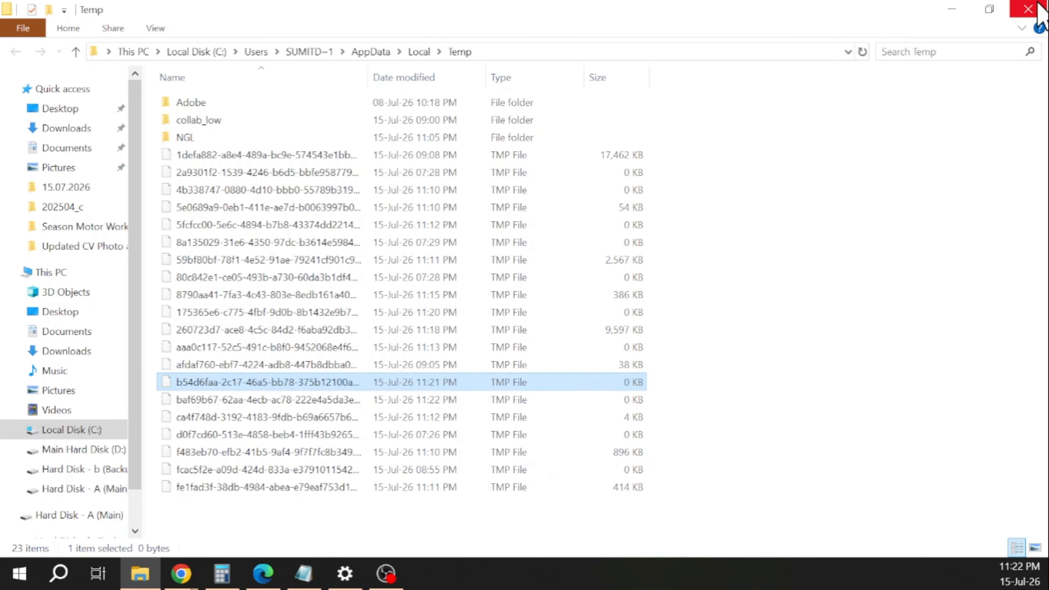
# Step: Close the open Temp folder window and refresh the desktop
pyautogui.click(1027, 9)
pyautogui.rightClick(326, 374)
pyautogui.click(372, 225)
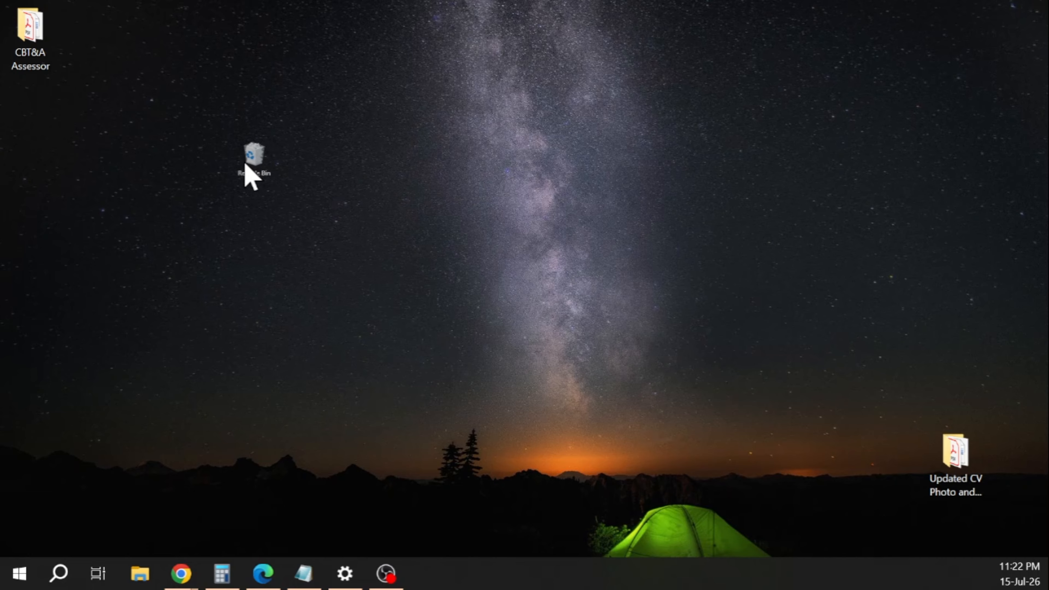
# Step: Move the Recycle Bin icon near the CBT&A Assessor folder, and open the bin to view its contents before closing it
pyautogui.moveTo(247, 164); pyautogui.dragTo(57, 150)
pyautogui.rightClick(88, 109)
pyautogui.click(128, 122)
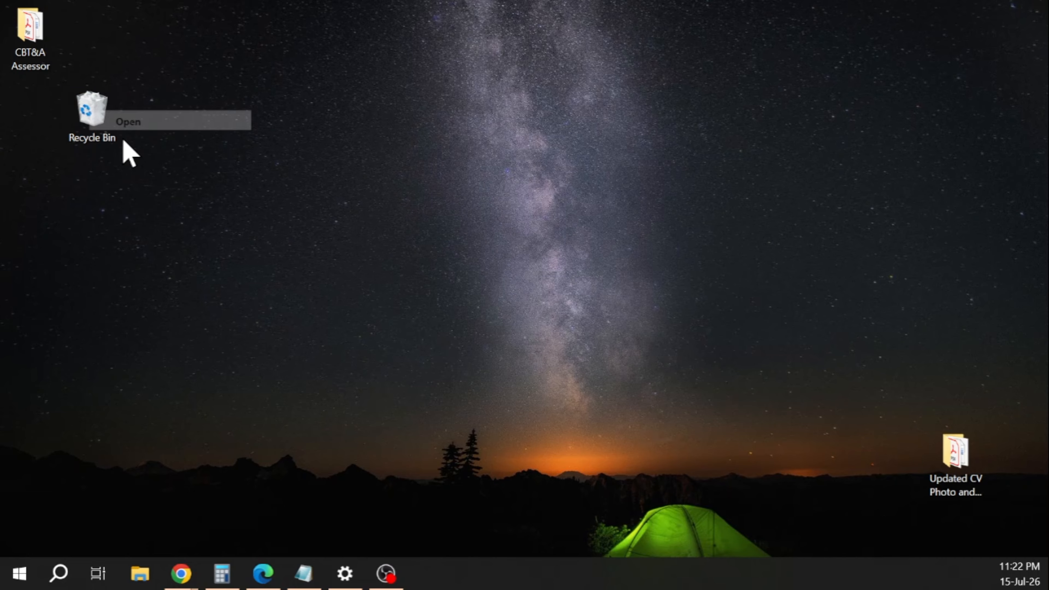
pyautogui.click(1028, 9)
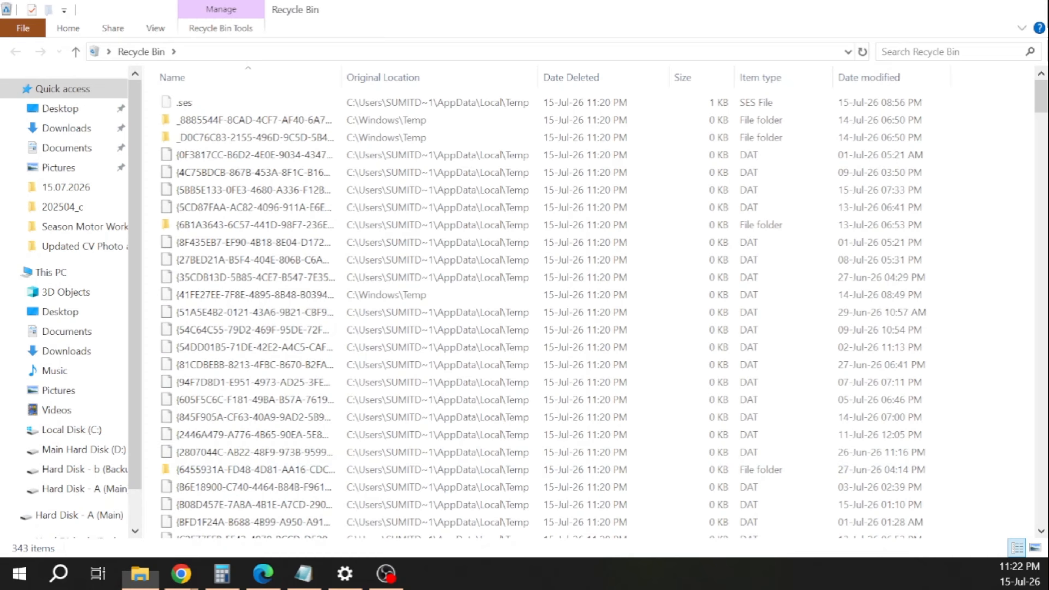
# Step: Empty the Recycle Bin, permanently deleting all of its items, and refresh the desktop
pyautogui.rightClick(78, 112)
pyautogui.click(138, 142)
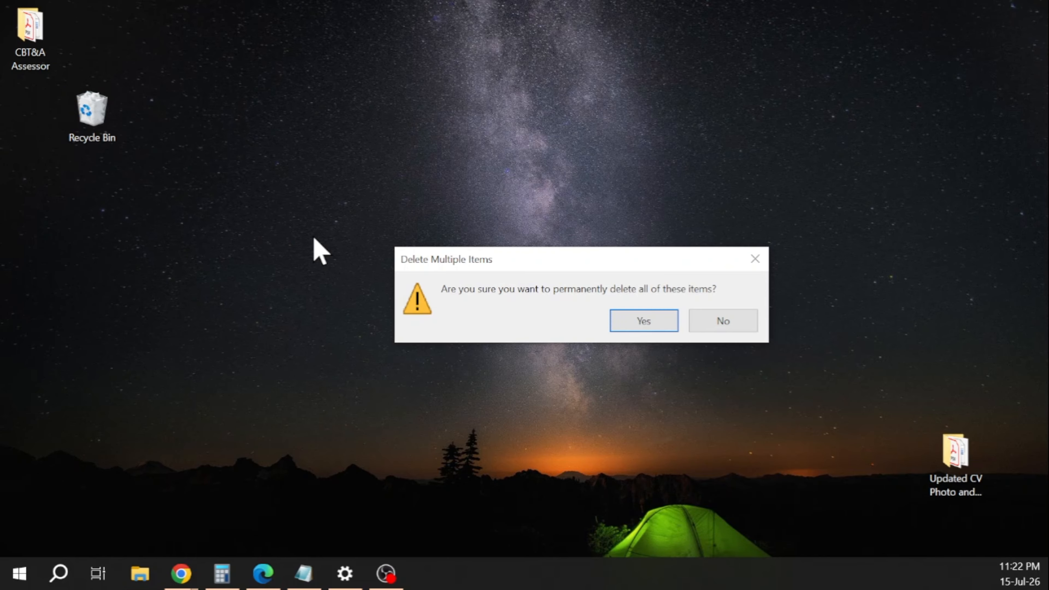
pyautogui.click(646, 321)
pyautogui.rightClick(329, 102)
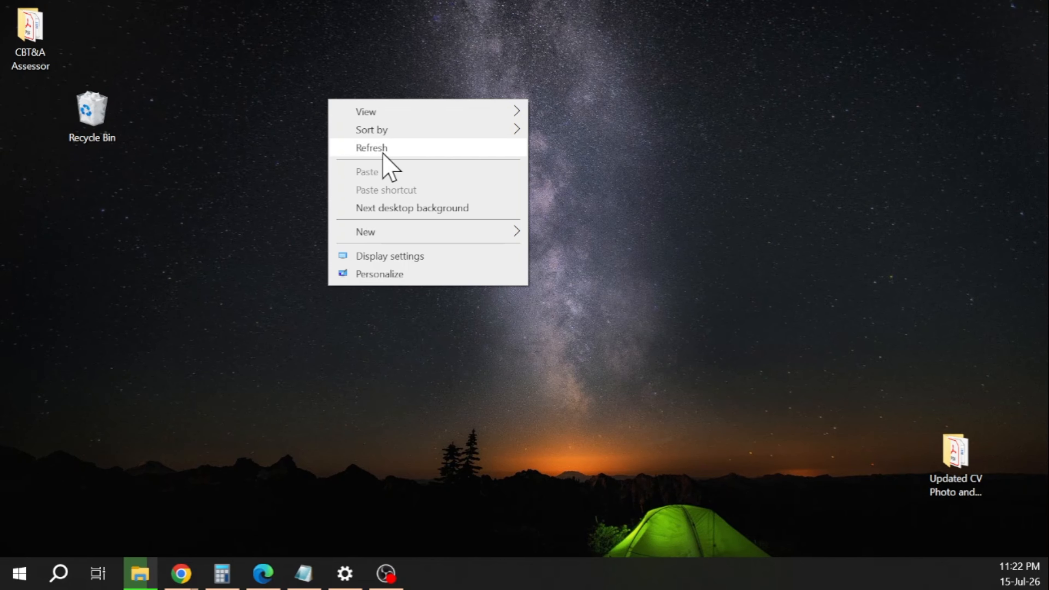
pyautogui.click(384, 147)
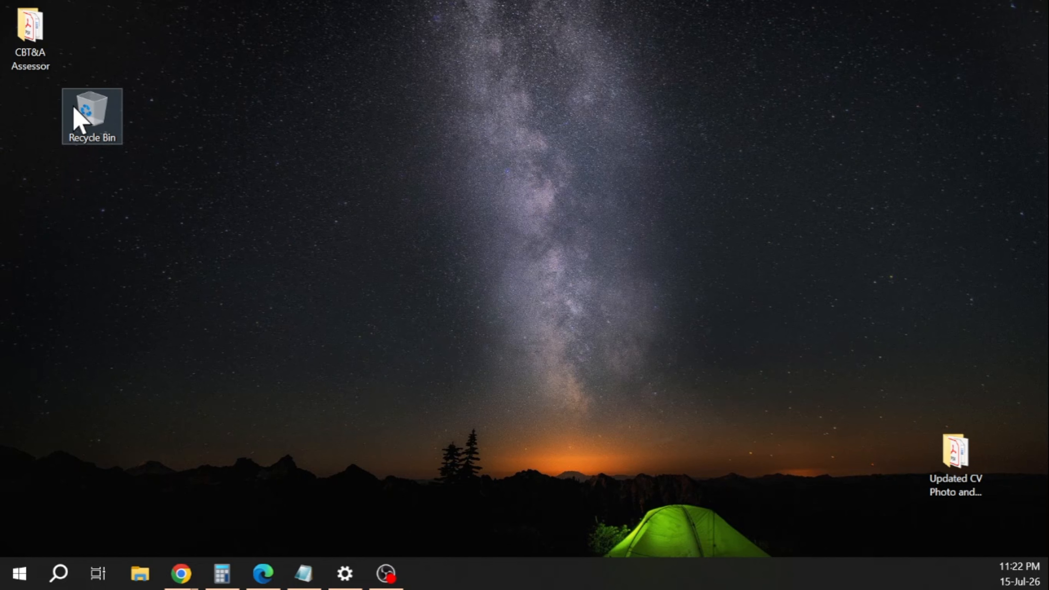
pyautogui.rightClick(438, 110)
pyautogui.click(497, 154)
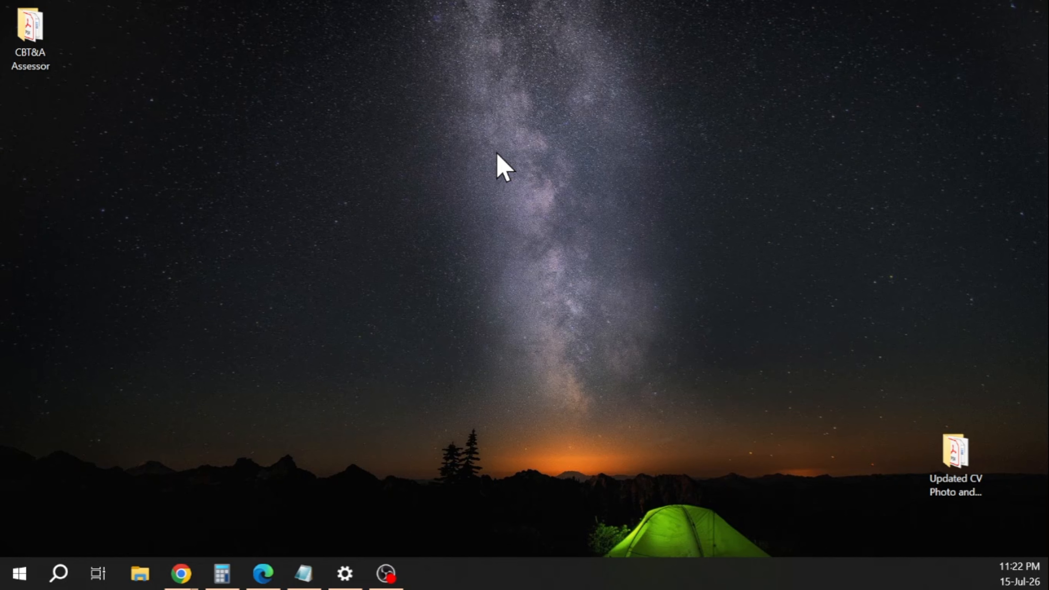
# Step: Open the properties of Local Disk (C:) in File Explorer and start Disk Cleanup for that drive
pyautogui.press('super+e')
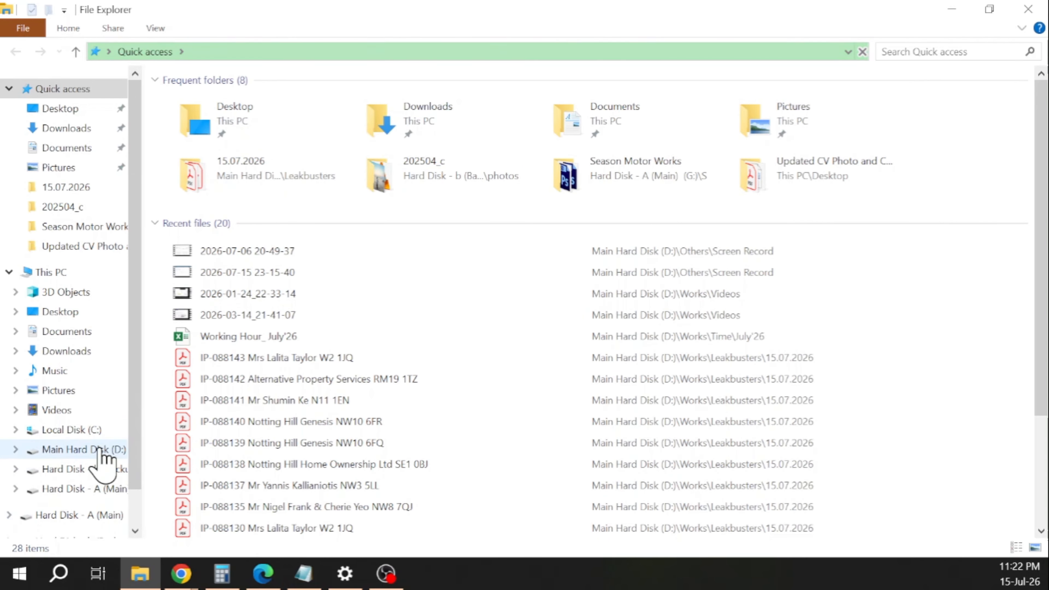
pyautogui.click(75, 443)
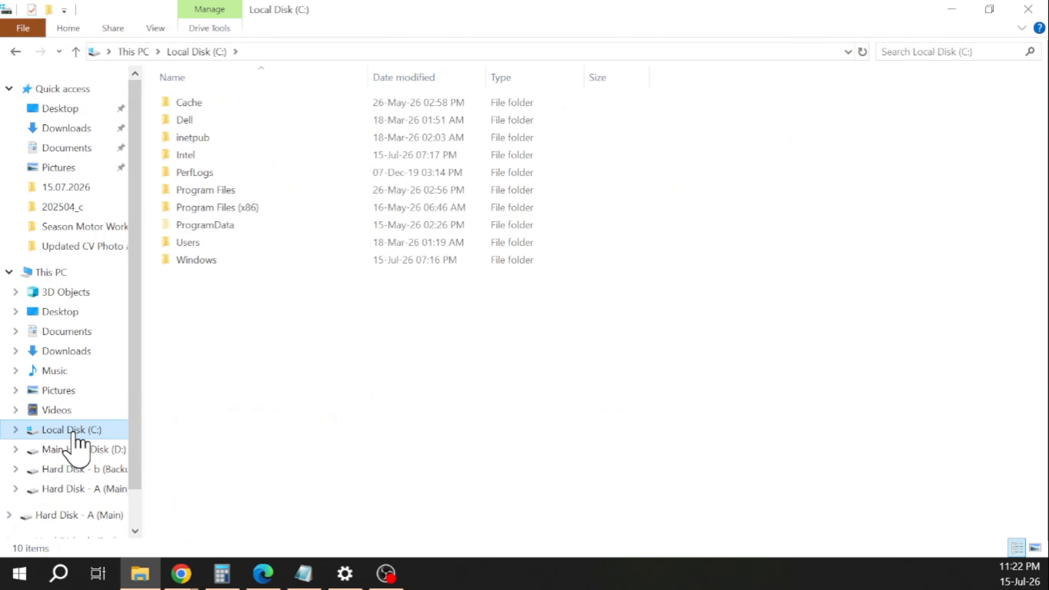
pyautogui.rightClick(74, 432)
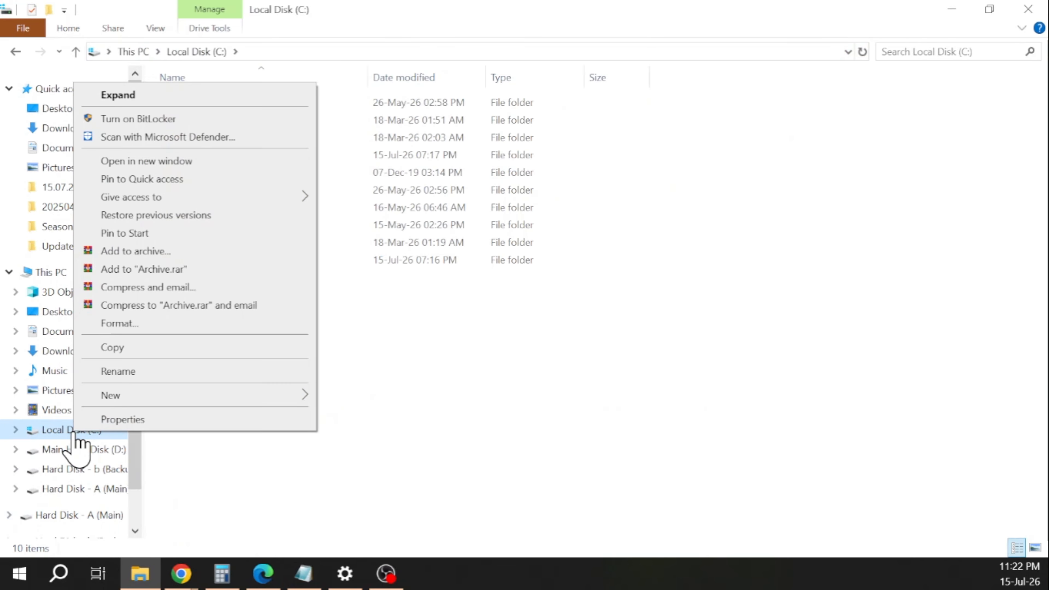
pyautogui.click(182, 419)
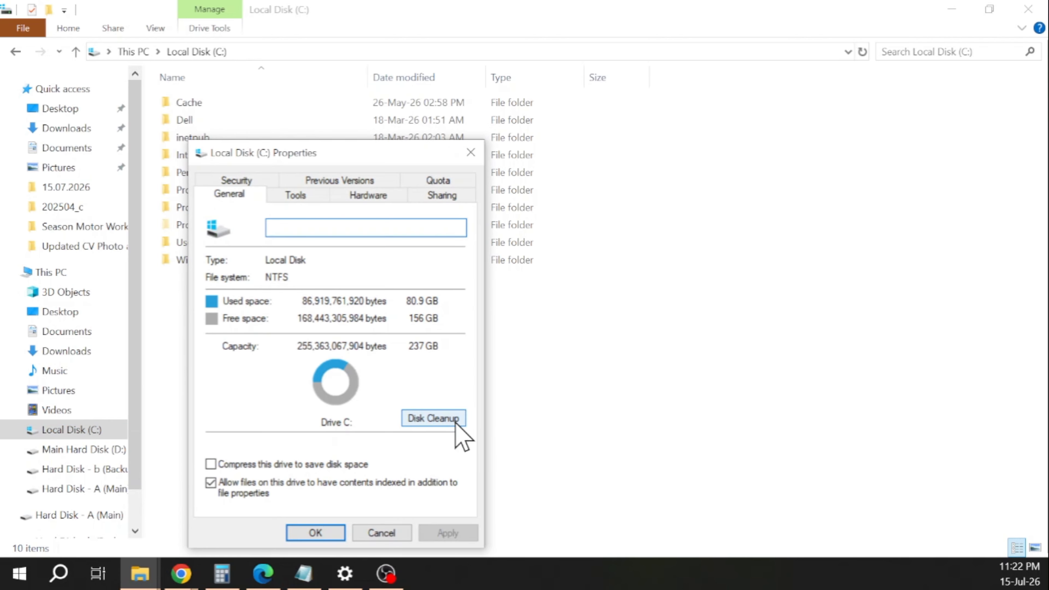
pyautogui.click(429, 414)
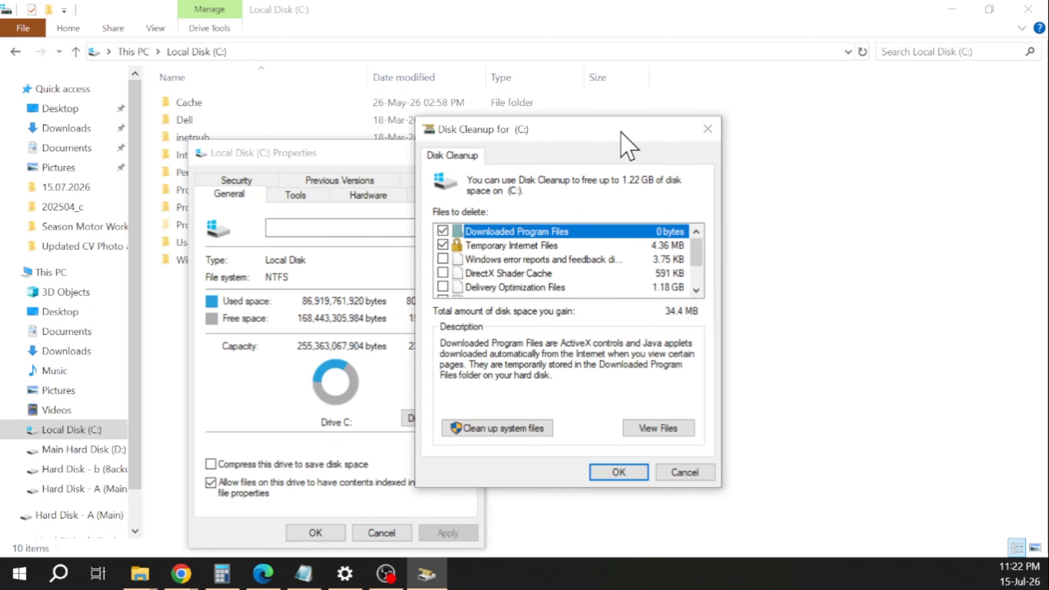
# Step: Add Windows error reports, DirectX Shader Cache, Delivery Optimization Files, Recycle Bin and Temporary files to the files to delete
pyautogui.scroll(-1, 611, 240)
pyautogui.scroll(1, 586, 260)
pyautogui.click(443, 258)
pyautogui.click(442, 287)
pyautogui.click(443, 273)
pyautogui.scroll(-1, 444, 275)
pyautogui.click(443, 273)
pyautogui.click(442, 259)
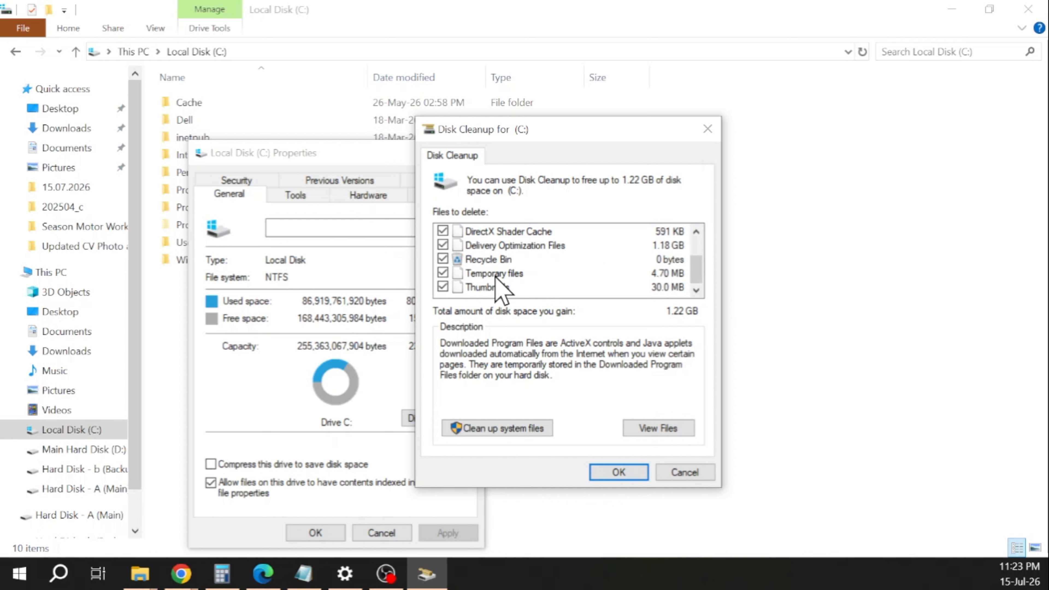
# Step: Review the selected cleanup categories and run Disk Cleanup on drive C:, permanently deleting the files
pyautogui.scroll(1, 462, 269)
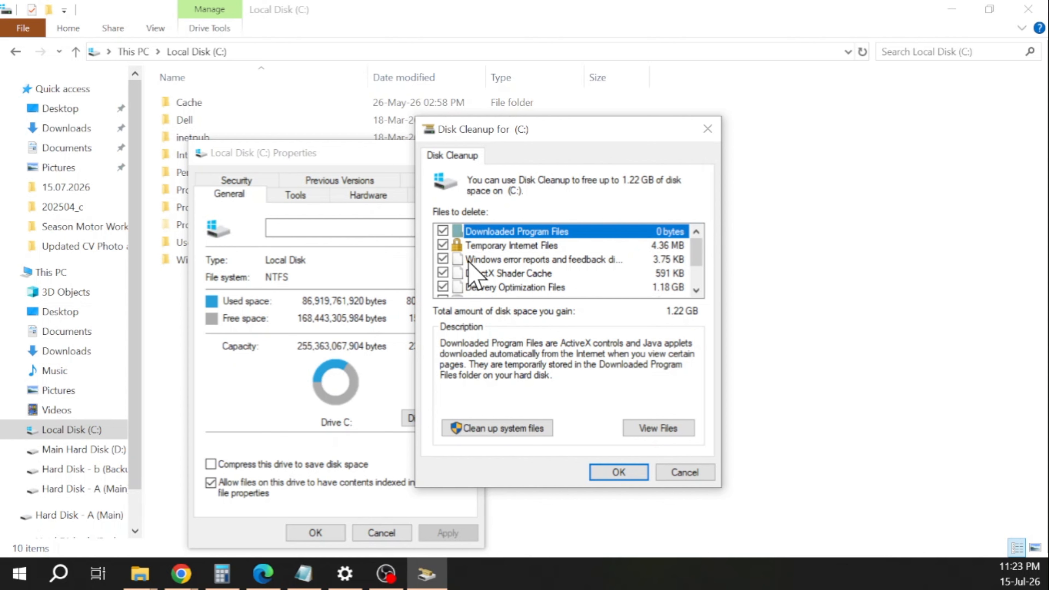
pyautogui.scroll(-1, 470, 275)
pyautogui.click(615, 472)
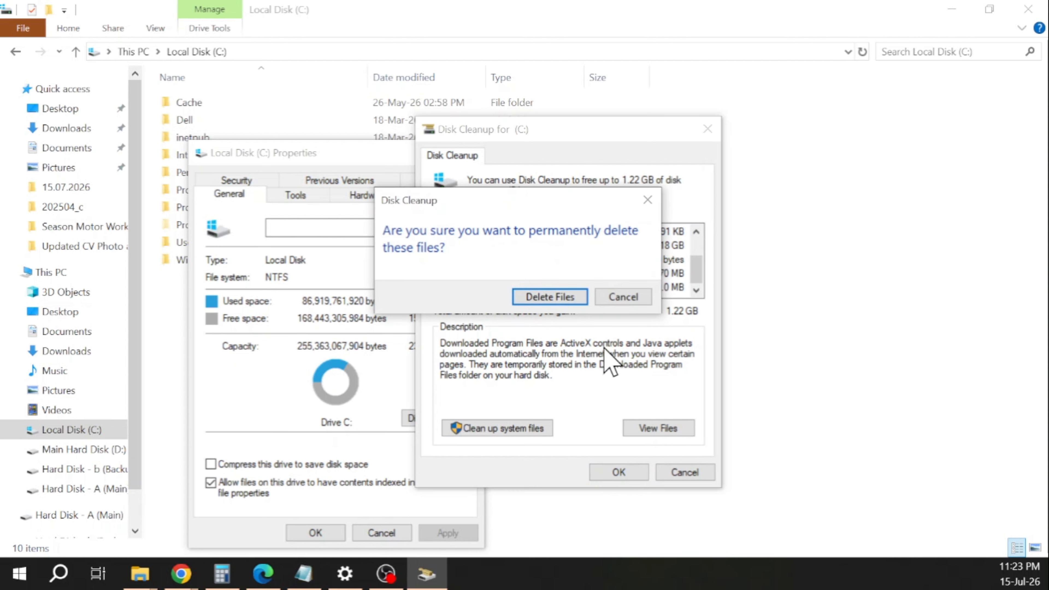
pyautogui.click(552, 298)
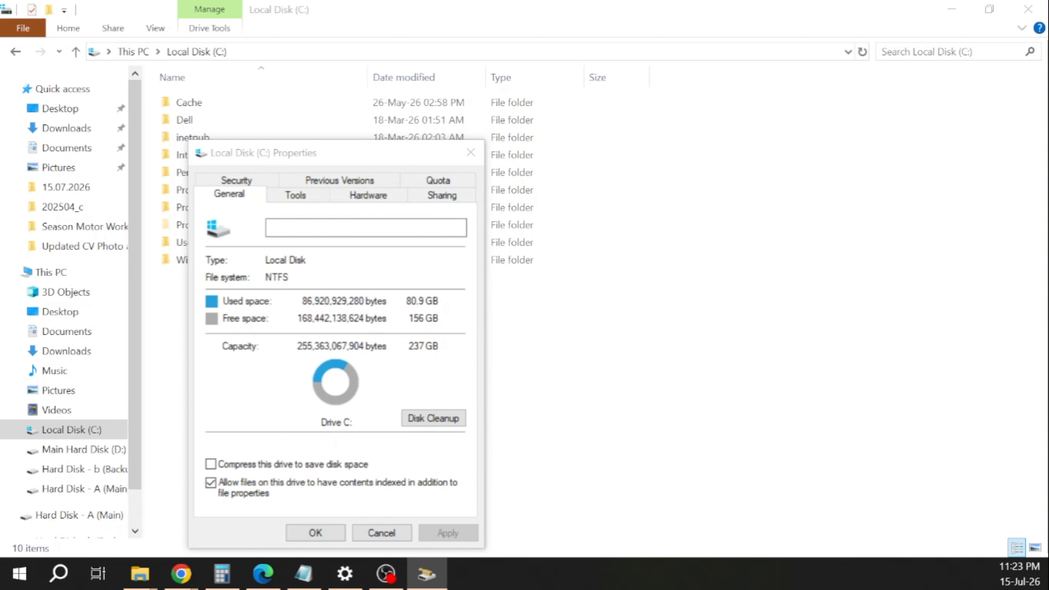
pyautogui.moveTo(327, 183); pyautogui.dragTo(611, 237)
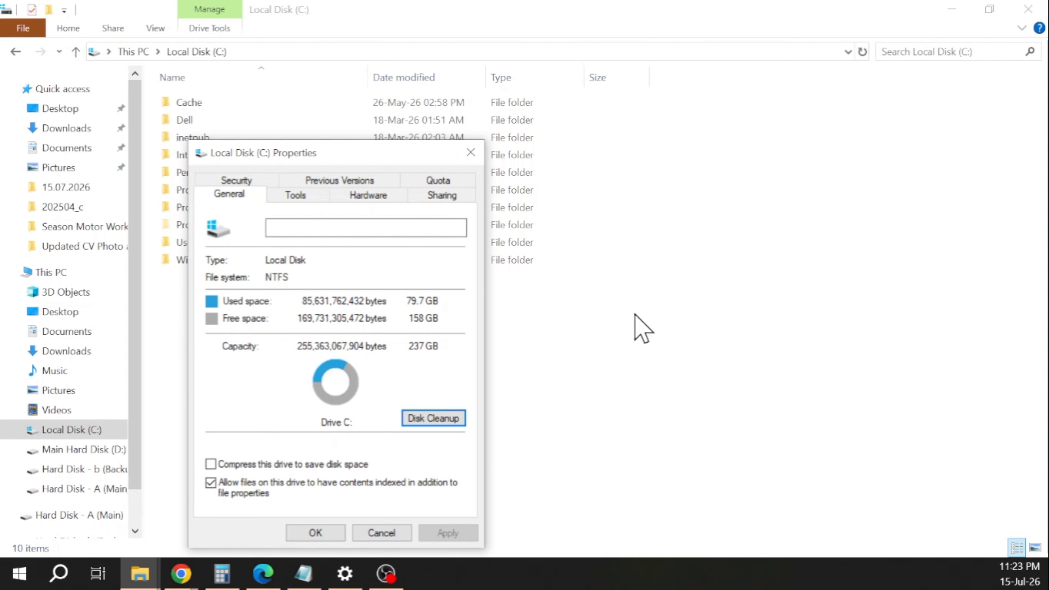
# Step: Optimize drive C: with the Optimize Drives tool, and close the tool and the drive's properties
pyautogui.click(291, 196)
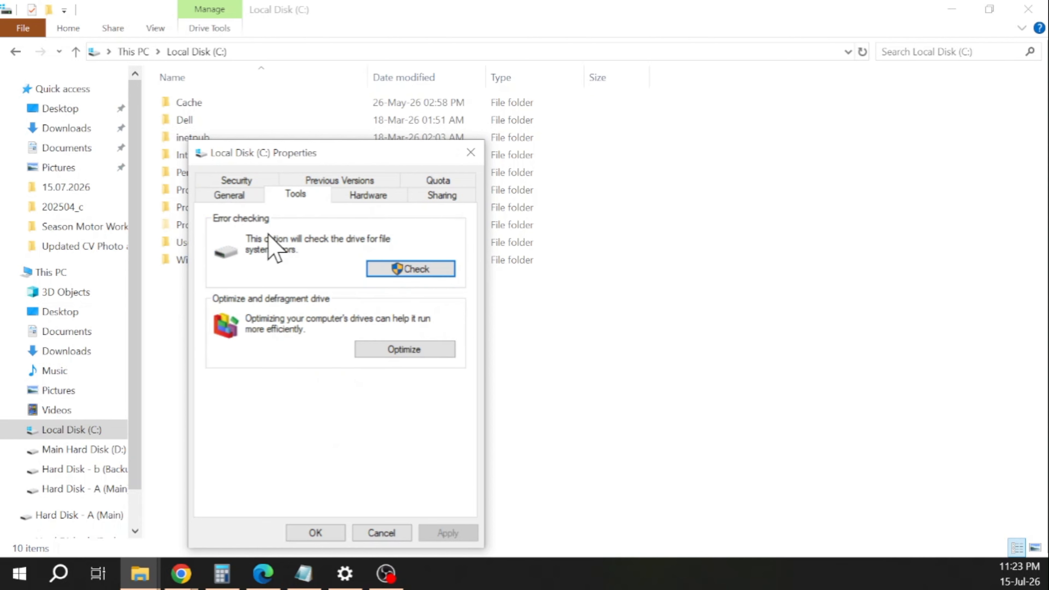
pyautogui.click(421, 349)
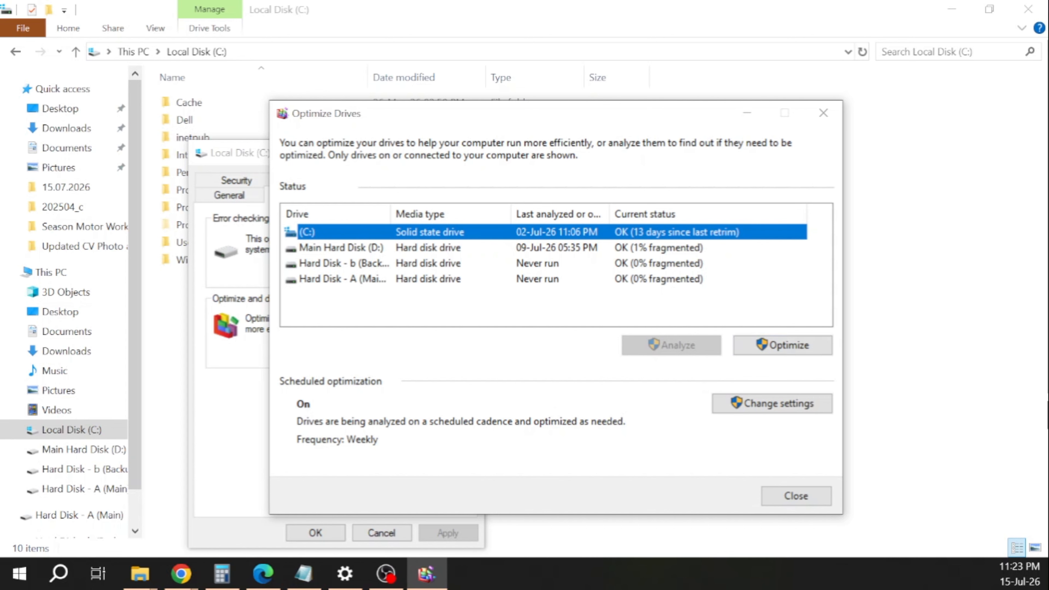
pyautogui.click(790, 347)
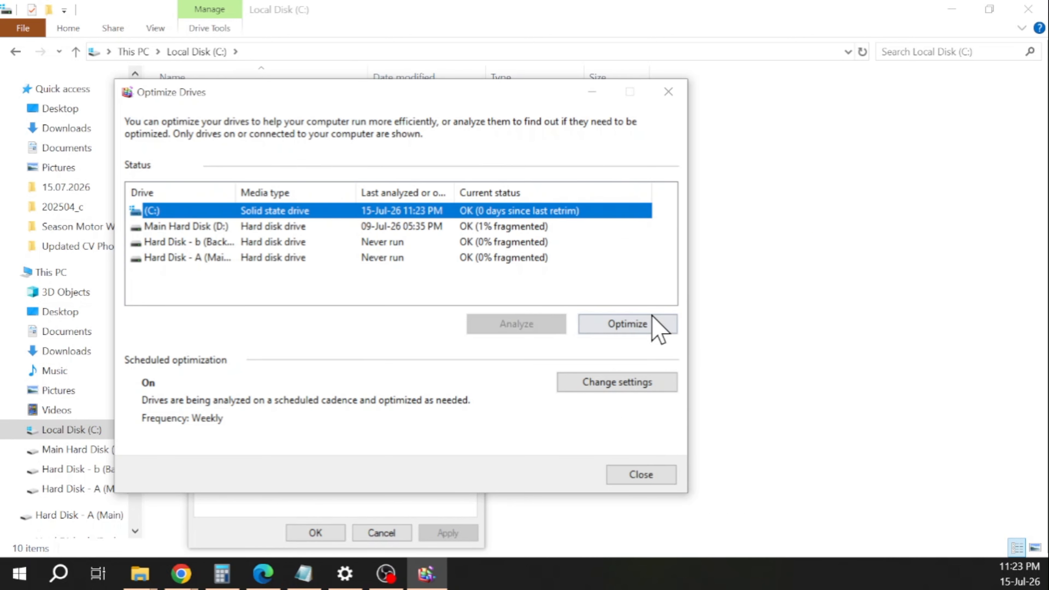
pyautogui.click(643, 480)
pyautogui.click(312, 532)
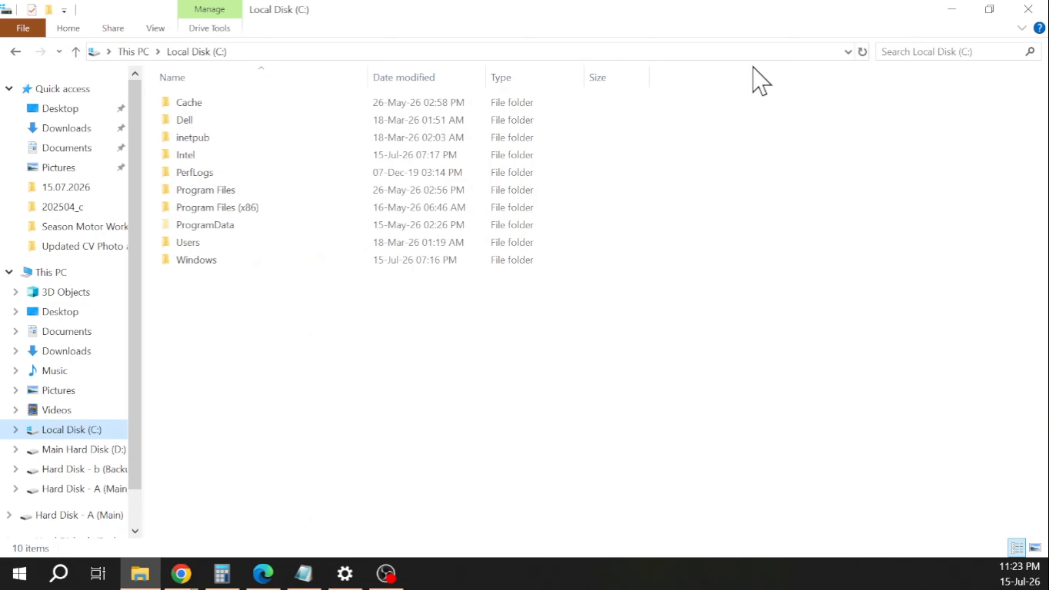
# Step: Close the File Explorer window and refresh the desktop several times
pyautogui.click(1028, 9)
pyautogui.rightClick(307, 156)
pyautogui.click(363, 203)
pyautogui.rightClick(363, 210)
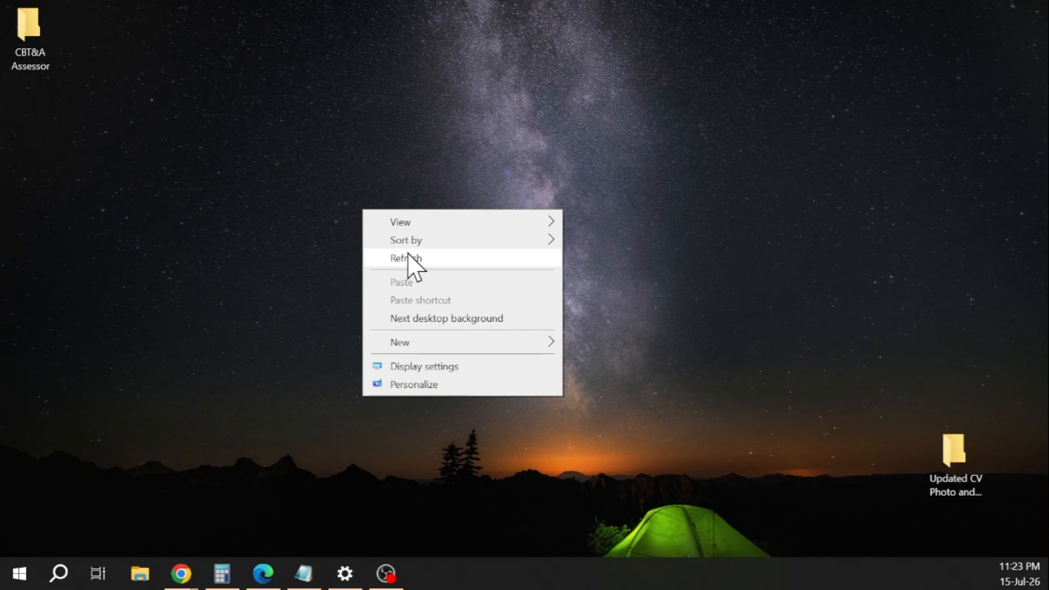
pyautogui.click(408, 256)
pyautogui.rightClick(299, 124)
pyautogui.click(320, 171)
pyautogui.rightClick(329, 177)
pyautogui.click(363, 225)
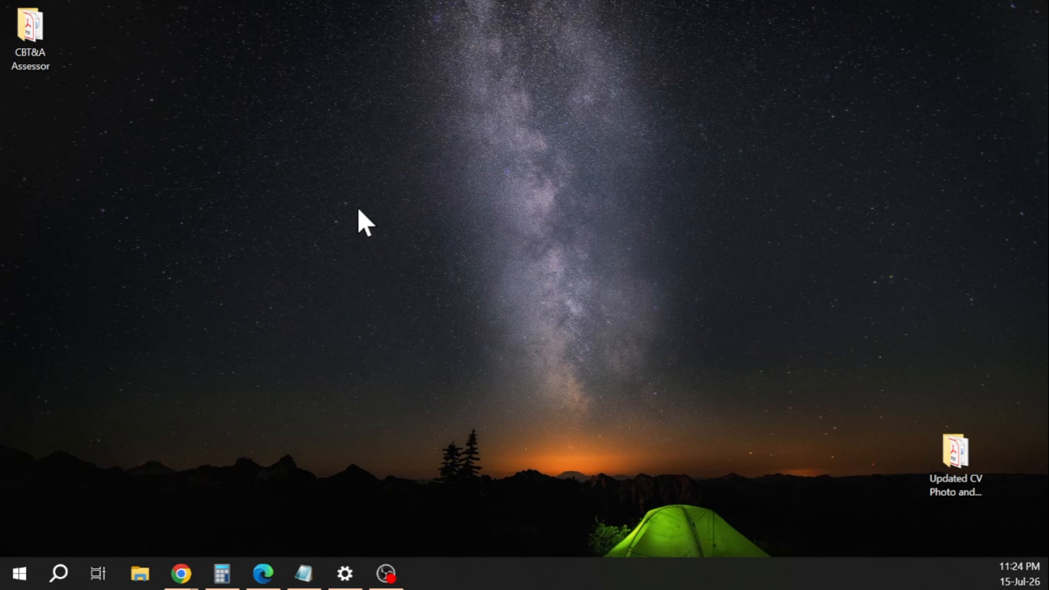
pyautogui.rightClick(290, 64)
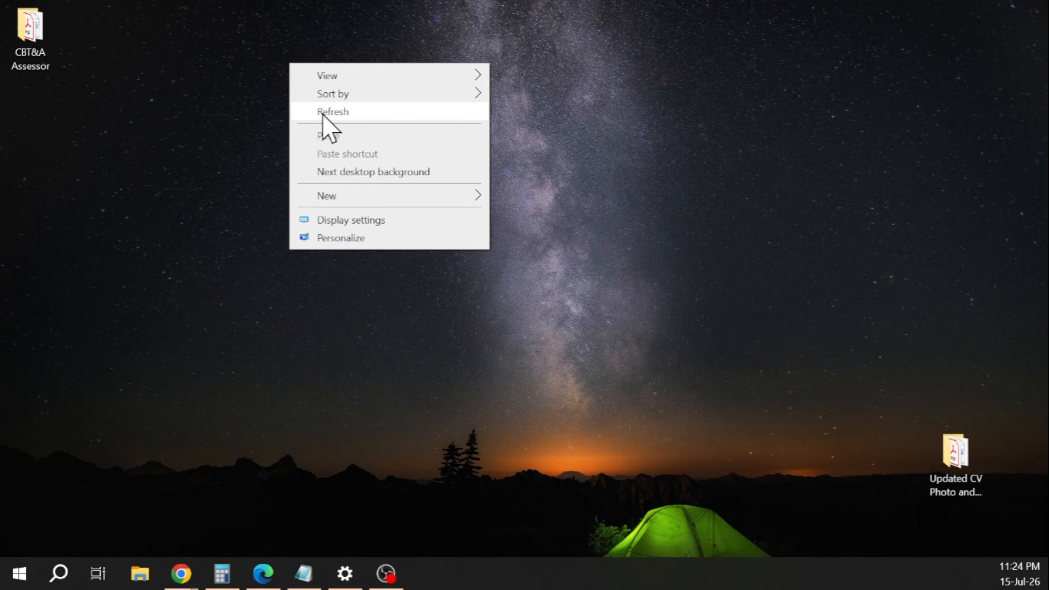